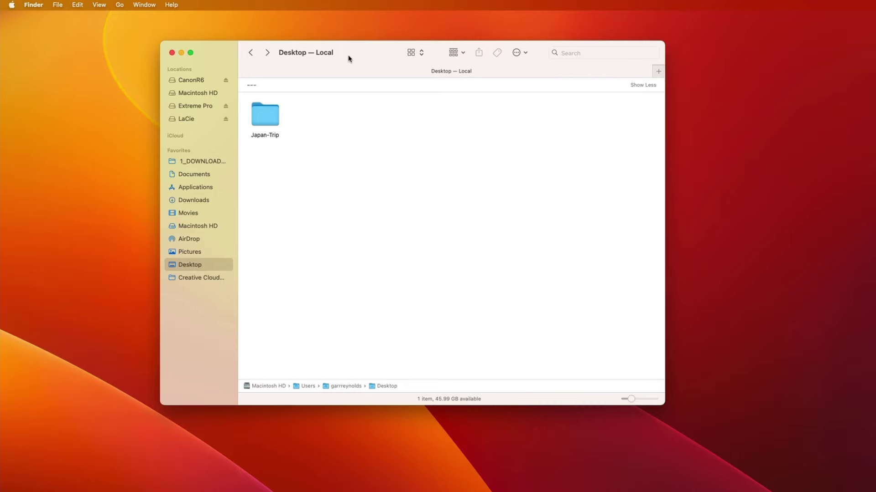
# Open the Japan-Trip folder on the Desktop and review its Audio, Hokkaido, Kyoto, Nara and Tokyo subfolders
pyautogui.doubleClick(259, 114)
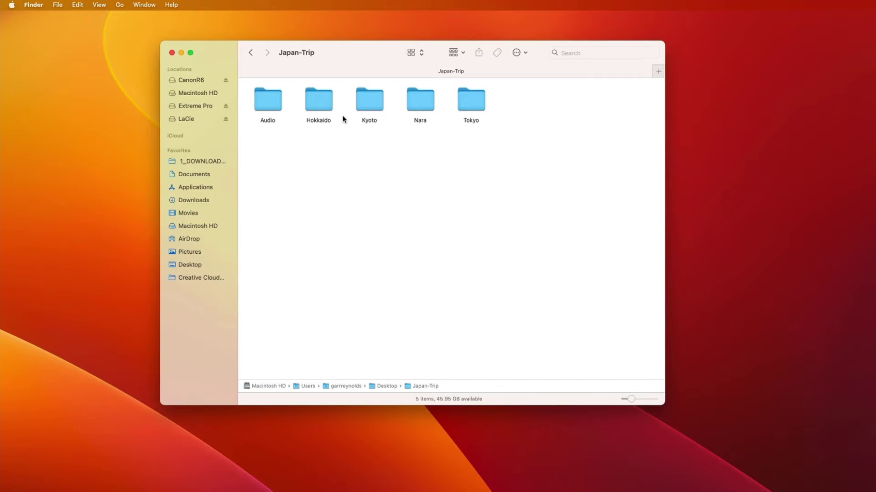
pyautogui.click(319, 105)
pyautogui.click(370, 102)
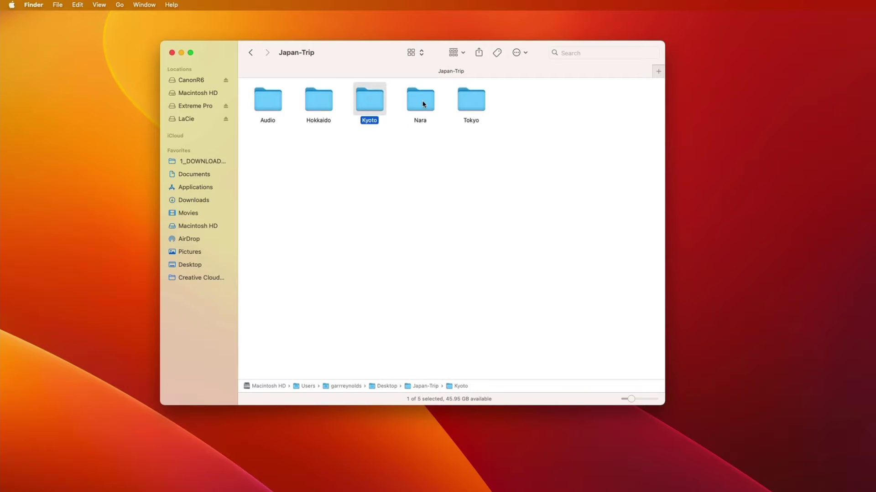
pyautogui.click(420, 102)
pyautogui.click(464, 103)
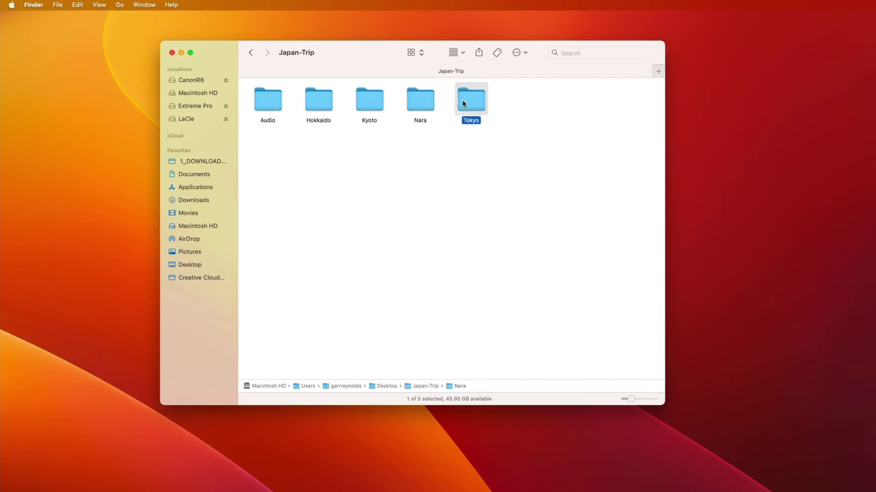
pyautogui.click(321, 102)
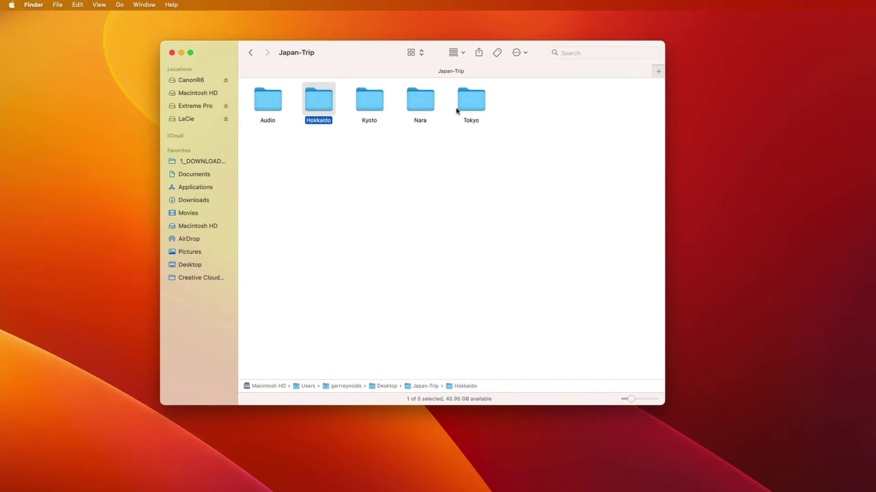
pyautogui.click(473, 104)
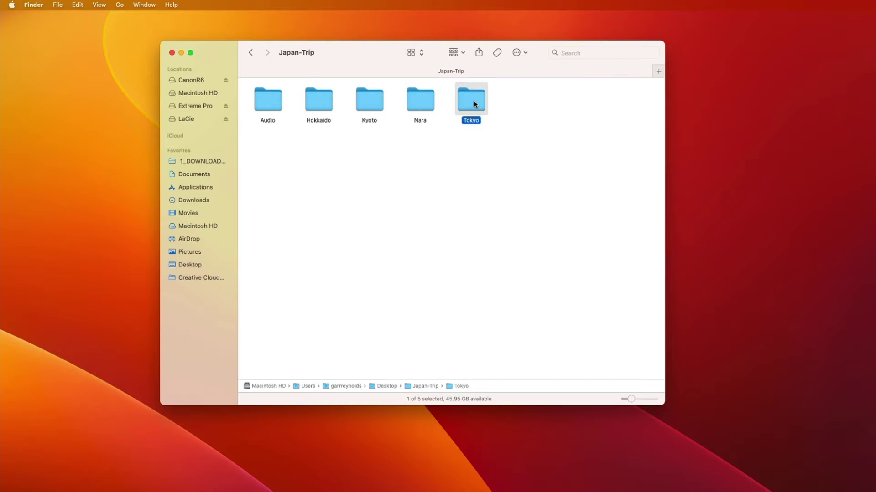
pyautogui.click(271, 104)
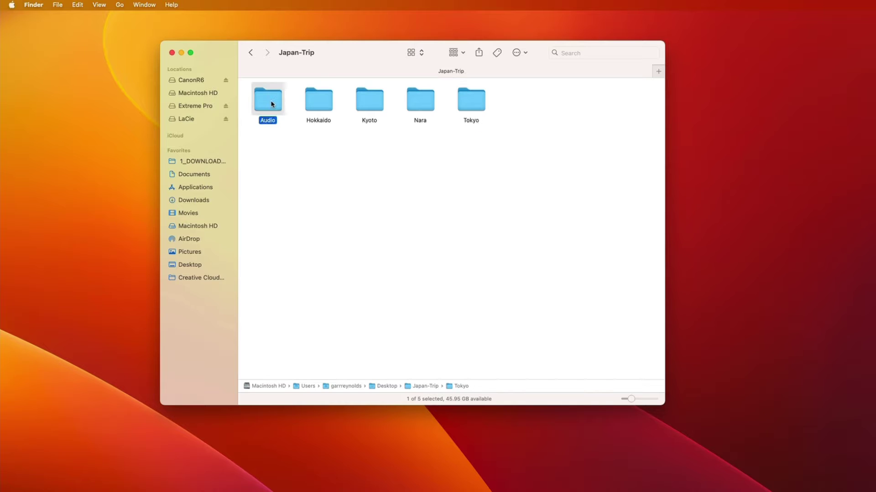
pyautogui.click(251, 54)
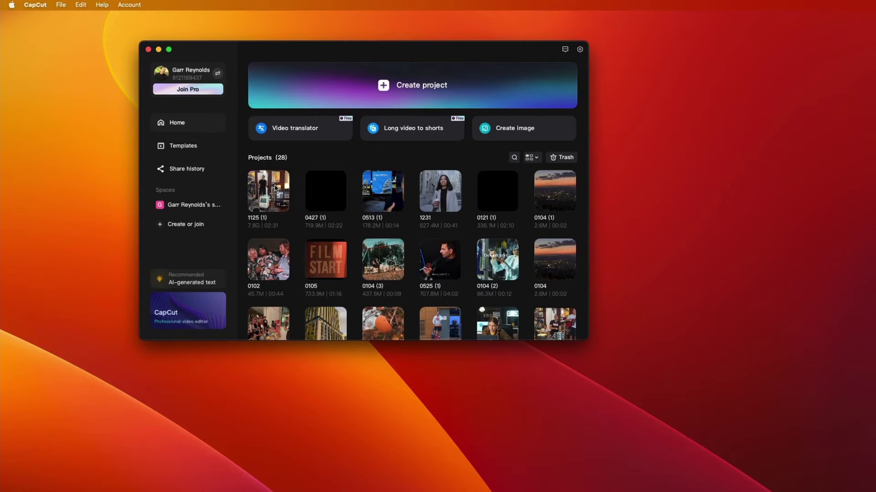
# Switch to CapCut, create a new project, and look over the editor's media, timeline, player and details areas
pyautogui.click(384, 92)
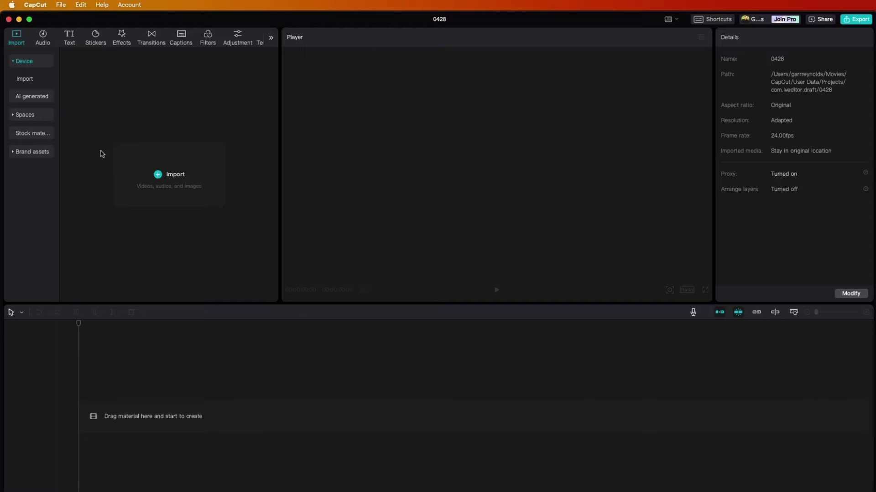
pyautogui.moveTo(102, 154); pyautogui.dragTo(122, 302)
pyautogui.moveTo(93, 413); pyautogui.dragTo(594, 405)
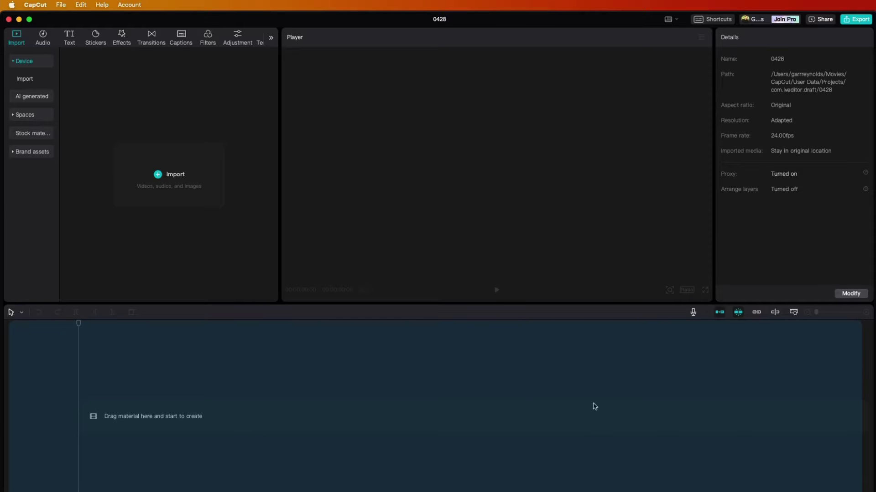
pyautogui.moveTo(584, 372); pyautogui.dragTo(785, 254)
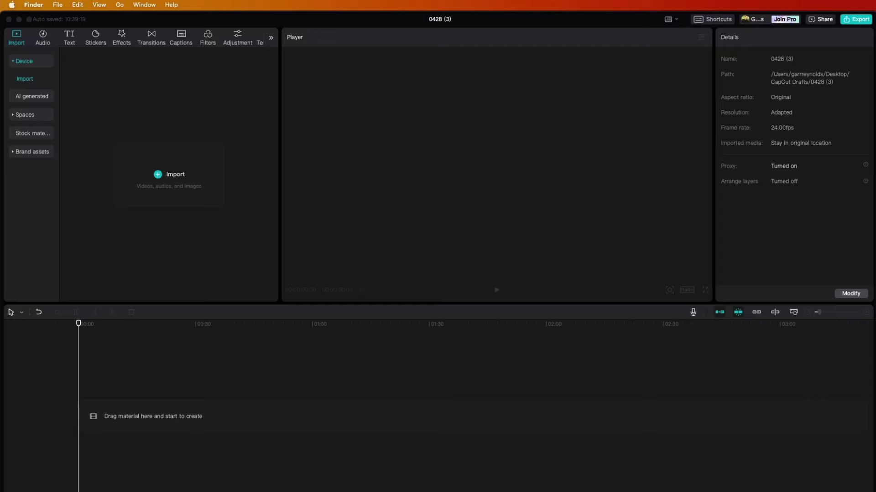
# Add dayinthelifeDec8.MOV to the empty timeline and place the Dense-snowfall-on-trees-in-forest clip directly after it
pyautogui.moveTo(873, 319); pyautogui.dragTo(157, 416)
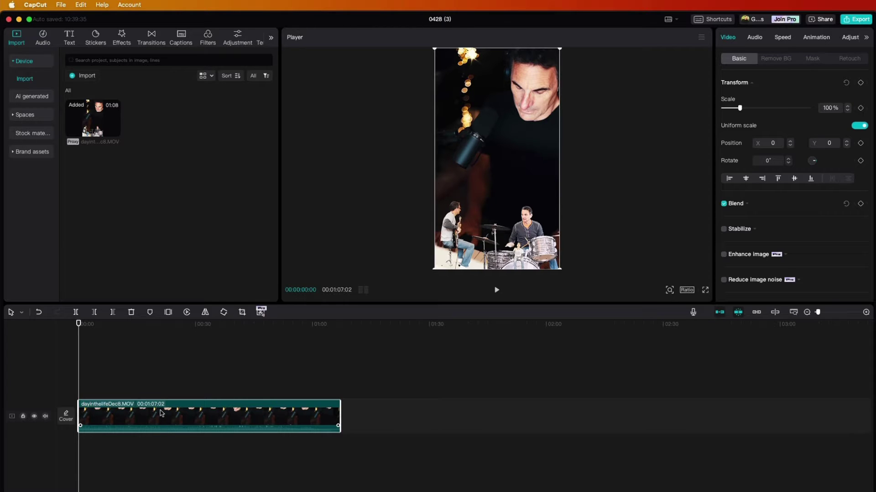
pyautogui.moveTo(873, 403); pyautogui.dragTo(218, 367)
pyautogui.moveTo(136, 381); pyautogui.dragTo(434, 416)
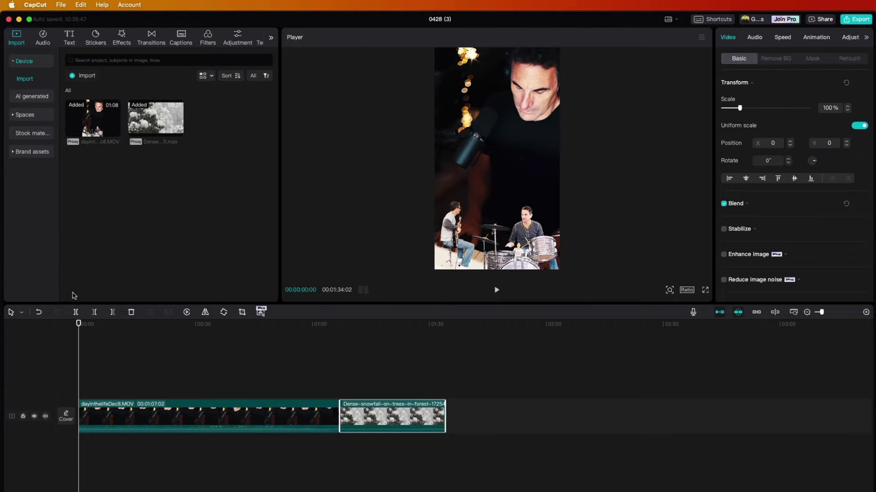
# Preview the snowfall clip in the vertical frame and delete the dayinthelifeDec8.MOV clip from the timeline
pyautogui.moveTo(79, 323); pyautogui.dragTo(374, 372)
pyautogui.click(280, 408)
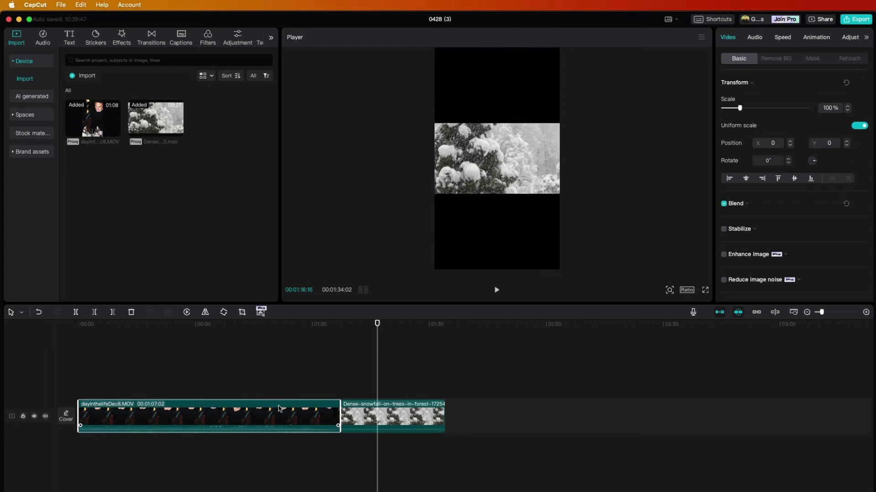
pyautogui.press('Delete')
pyautogui.moveTo(182, 325); pyautogui.dragTo(102, 324)
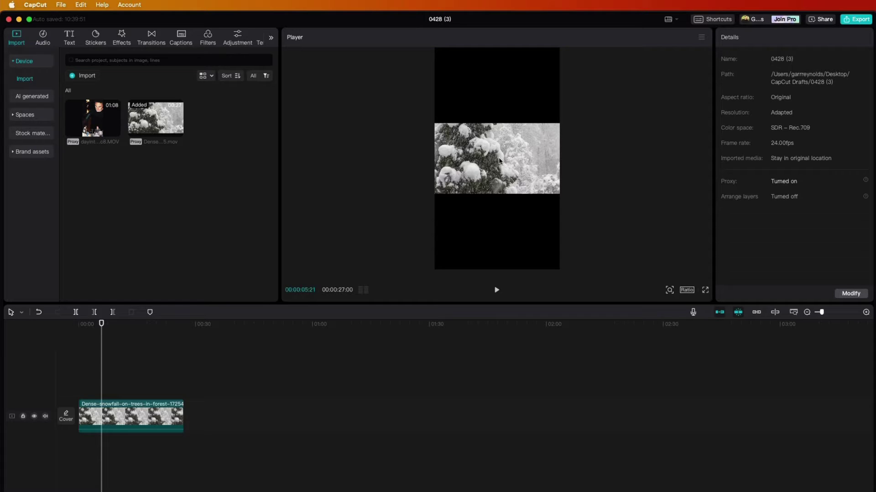
# Set the project's resolution to Custom at 1920 x 1080 and save the project settings
pyautogui.click(850, 293)
pyautogui.click(453, 268)
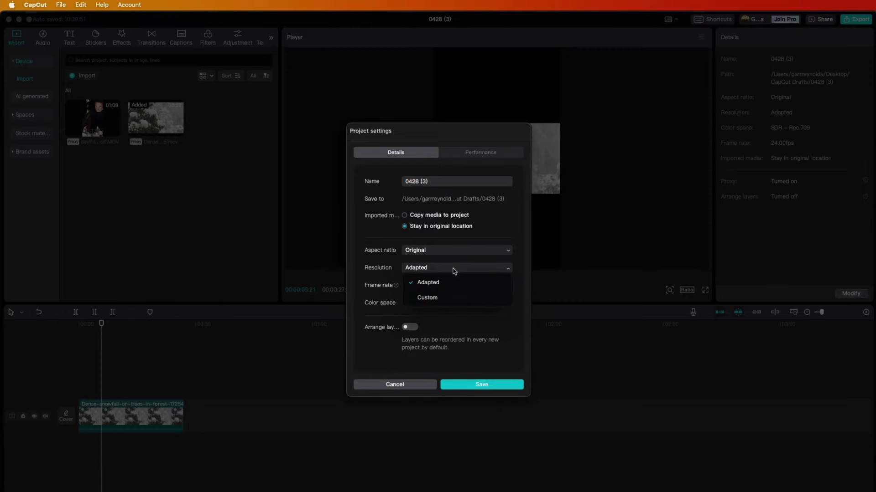
pyautogui.click(447, 298)
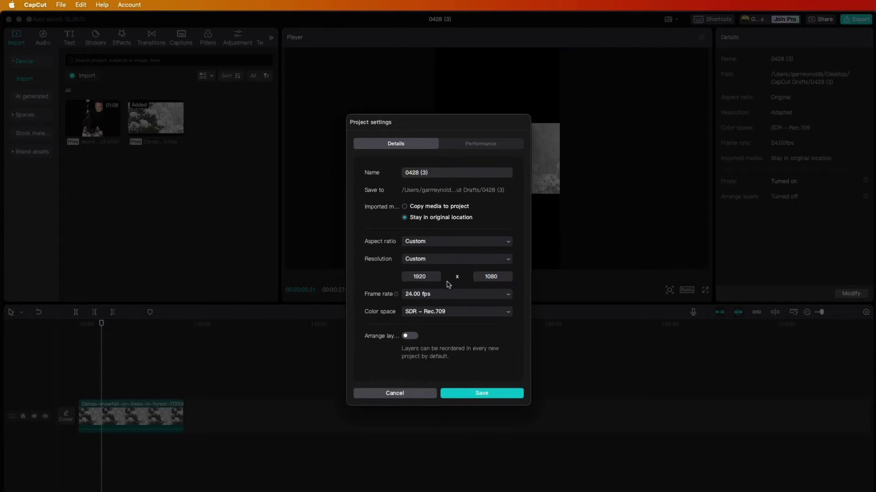
pyautogui.click(483, 395)
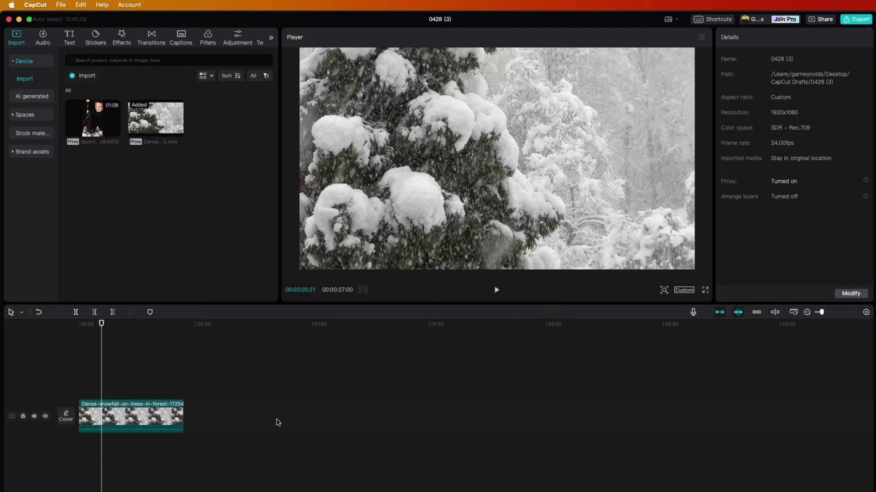
pyautogui.click(133, 412)
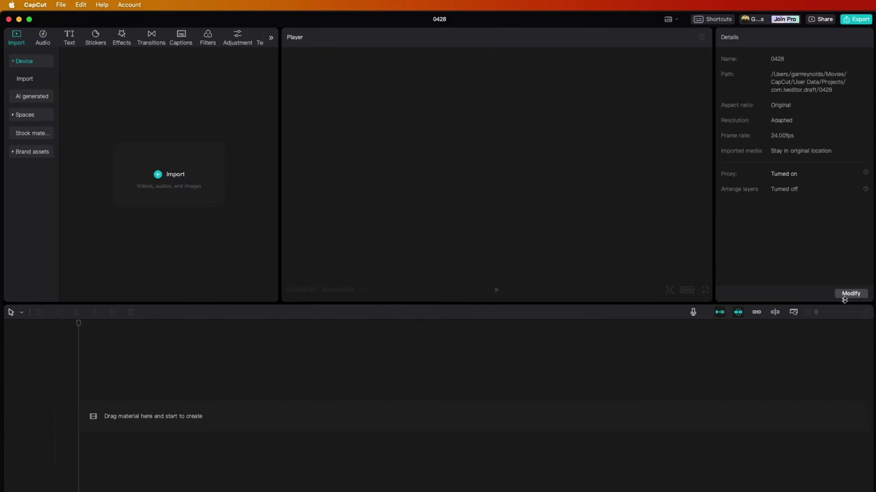
# In the settings of the empty 0428 project, change the name to Japan trip and the aspect ratio to 16:9
pyautogui.click(849, 294)
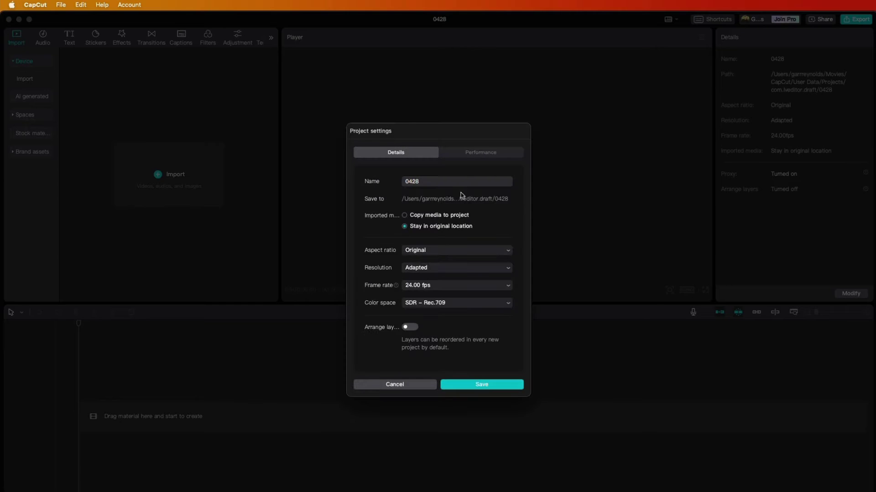
pyautogui.doubleClick(444, 182)
pyautogui.write('Japan trip')
pyautogui.click(470, 254)
pyautogui.click(464, 277)
# Set the resolution to Custom at 1920 x 1080, turn on Arrange layers, and save the project settings
pyautogui.click(455, 270)
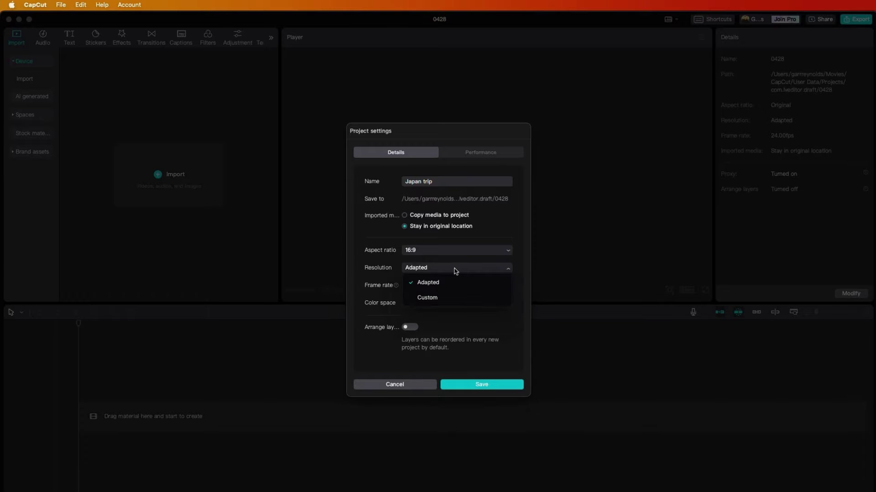
pyautogui.click(453, 297)
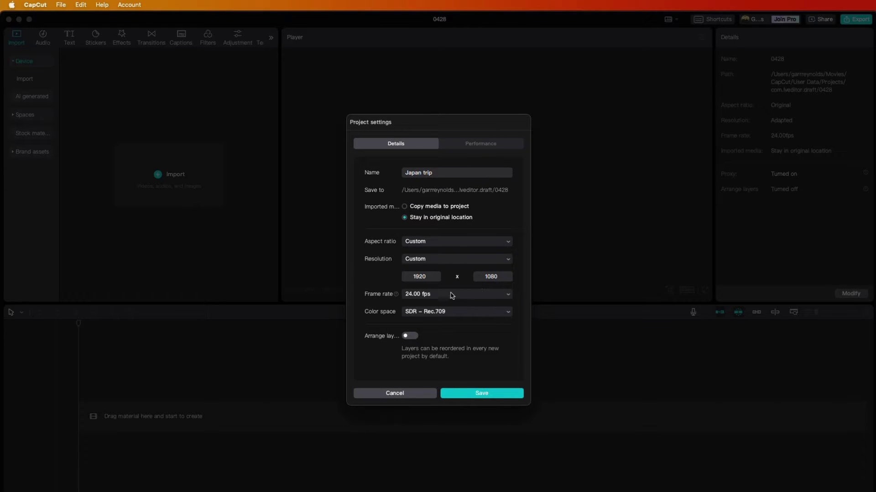
pyautogui.click(410, 337)
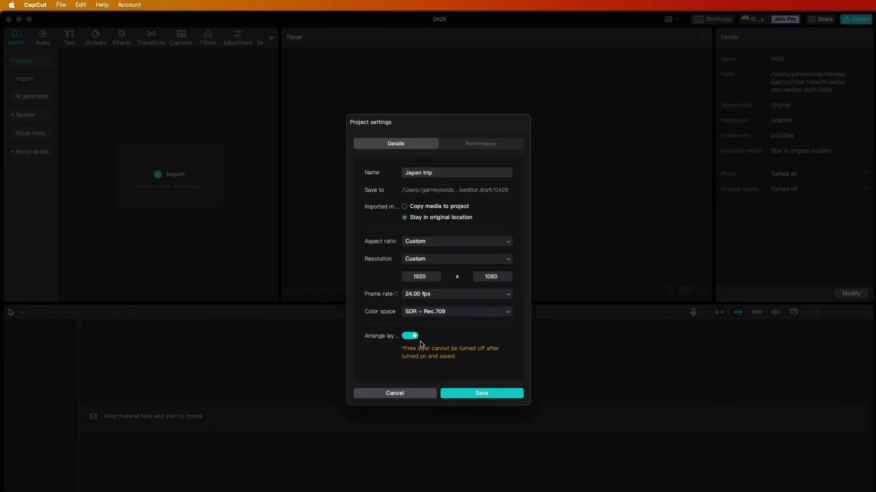
pyautogui.click(478, 394)
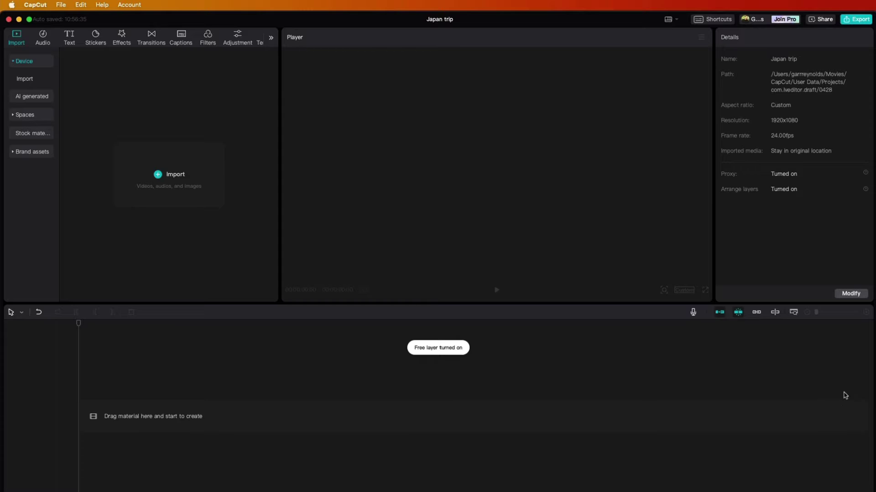
# Import the Japan-Trip folder from the Desktop through the file picker and undo the import
pyautogui.click(158, 175)
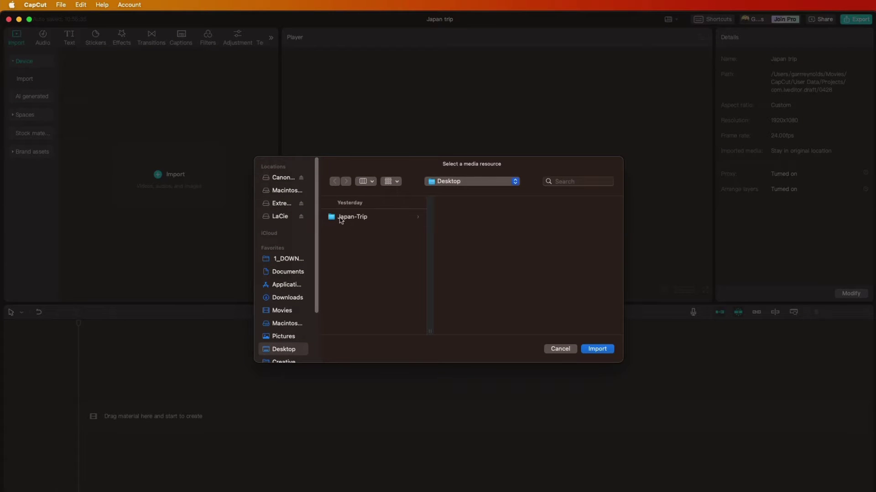
pyautogui.click(341, 218)
pyautogui.press('Return')
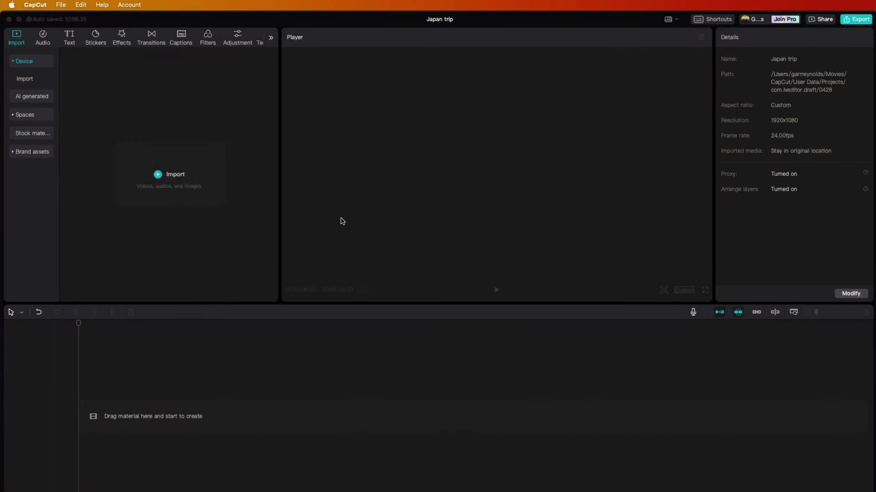
pyautogui.press('super+z')
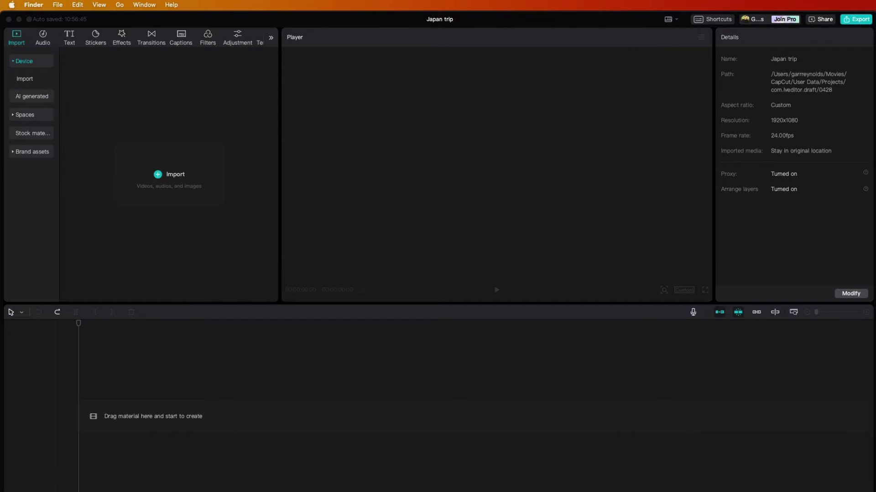
# Bring the Japan-Trip folder and a single Flags .mp4 clip from Finder into the project's media library
pyautogui.moveTo(219, 491); pyautogui.dragTo(151, 159)
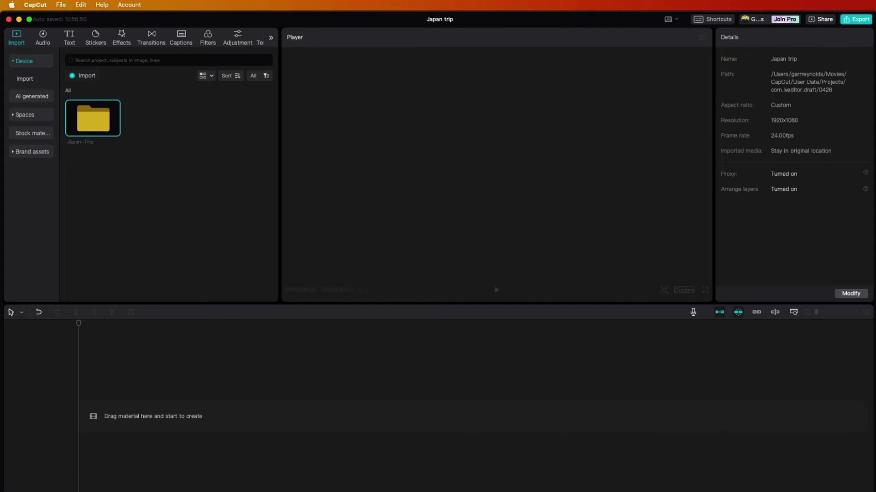
pyautogui.press('super+Tab')
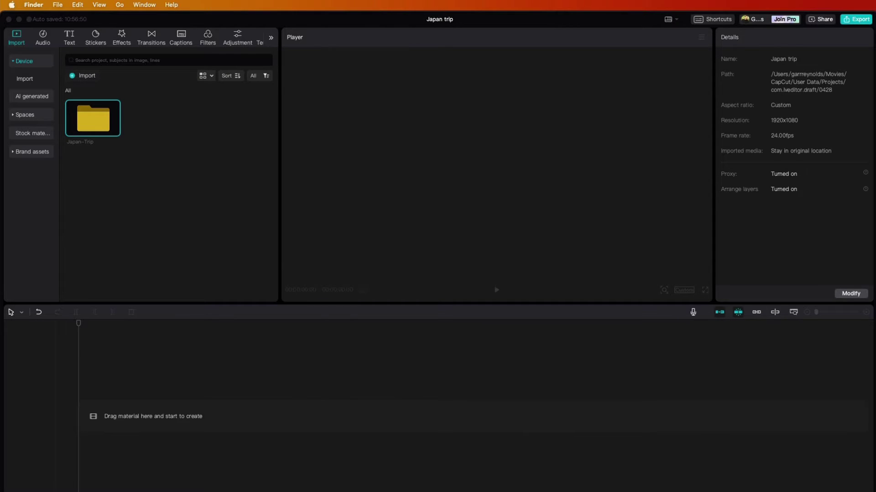
pyautogui.moveTo(196, 160); pyautogui.dragTo(155, 170)
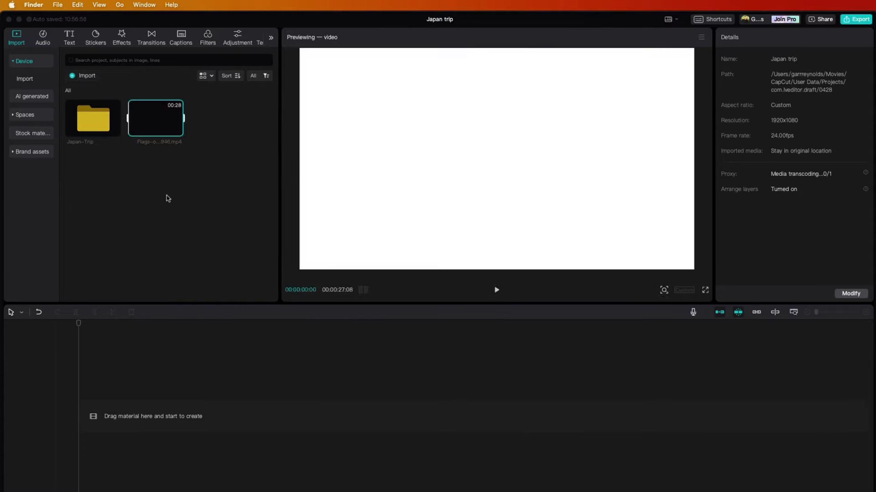
# Add the whole Hokkaido folder from the Japan-Trip media to the timeline and undo it
pyautogui.moveTo(150, 129)
pyautogui.mouseDown()
pyautogui.moveTo(86, 120)
pyautogui.moveTo(214, 174)
pyautogui.moveTo(145, 173)
pyautogui.moveTo(173, 198)
pyautogui.moveTo(147, 169)
pyautogui.moveTo(214, 120)
pyautogui.moveTo(155, 209)
pyautogui.moveTo(220, 118)
pyautogui.moveTo(158, 118)
pyautogui.mouseUp()
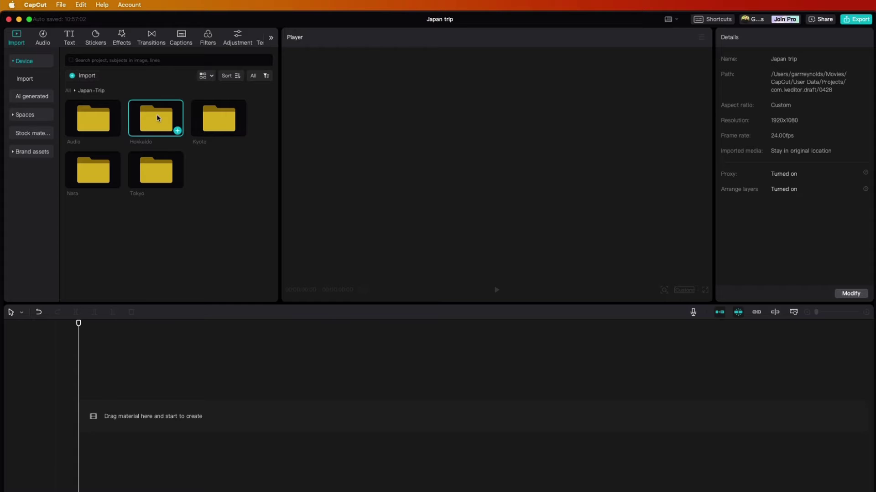
pyautogui.click(178, 131)
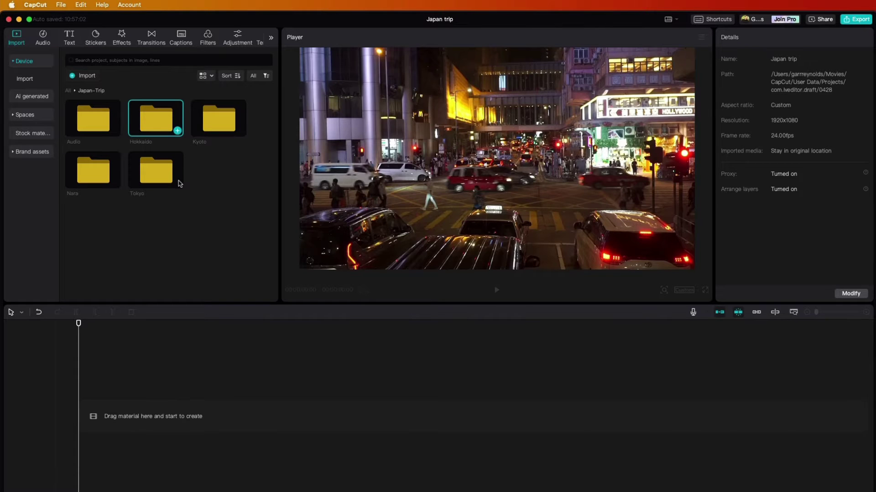
pyautogui.press('super+z')
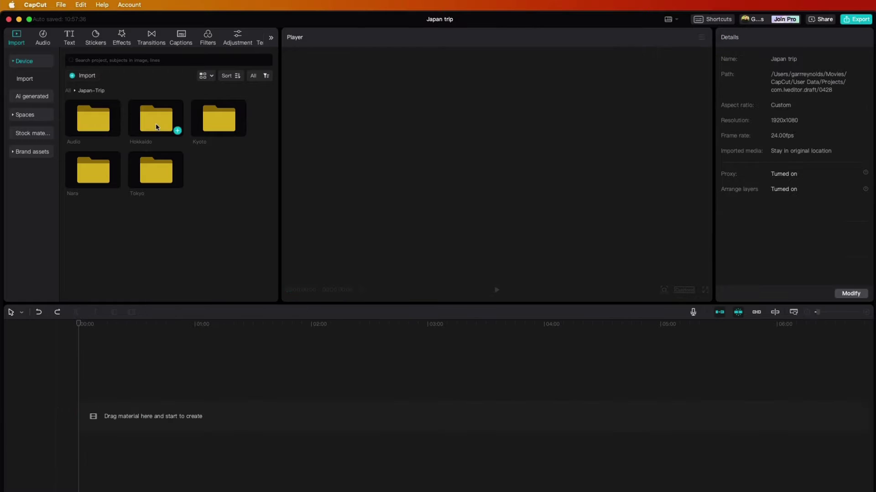
# Open the Hokkaido media folder, place its night street clip on the timeline, and undo the placement
pyautogui.doubleClick(156, 127)
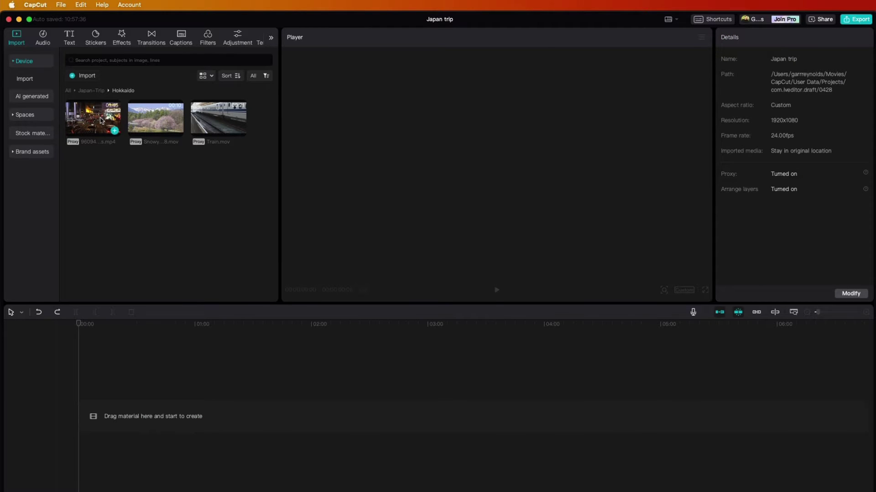
pyautogui.moveTo(101, 121); pyautogui.dragTo(160, 425)
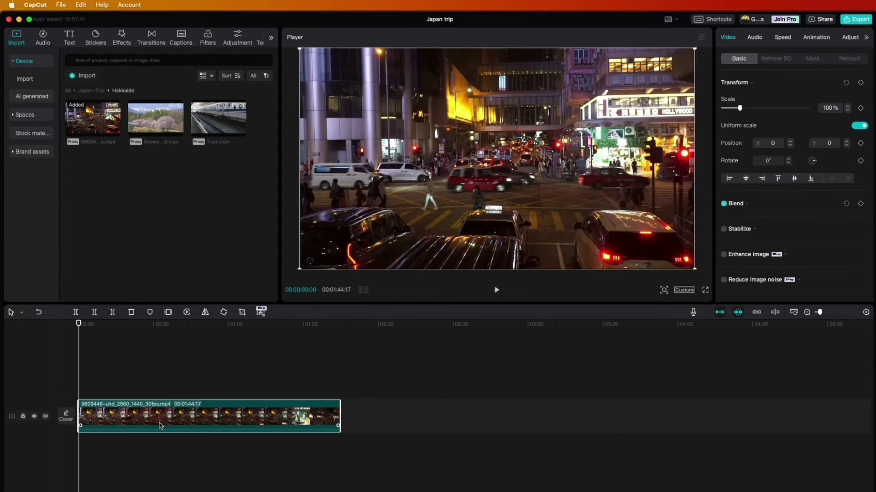
pyautogui.press('super+z')
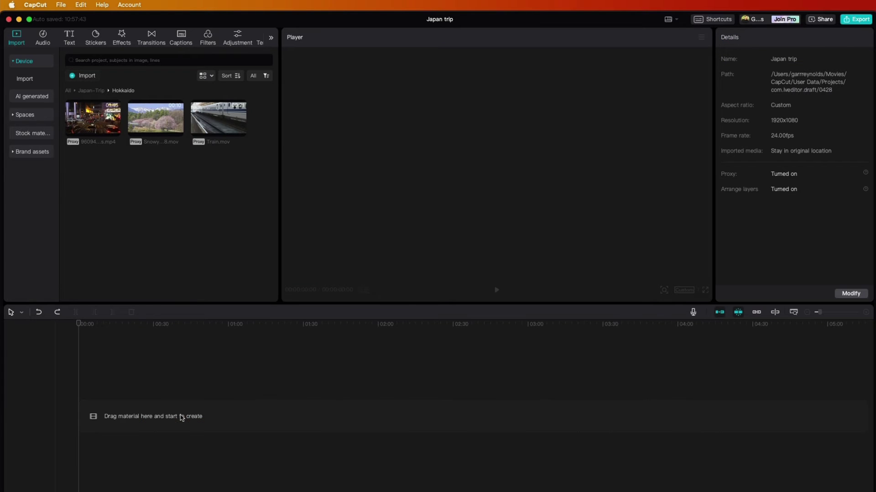
# Mark the night street clip's in-point at about 00:01:11:13, then place it, the snowy mountains clip and Train.mov in sequence on the timeline
pyautogui.click(103, 123)
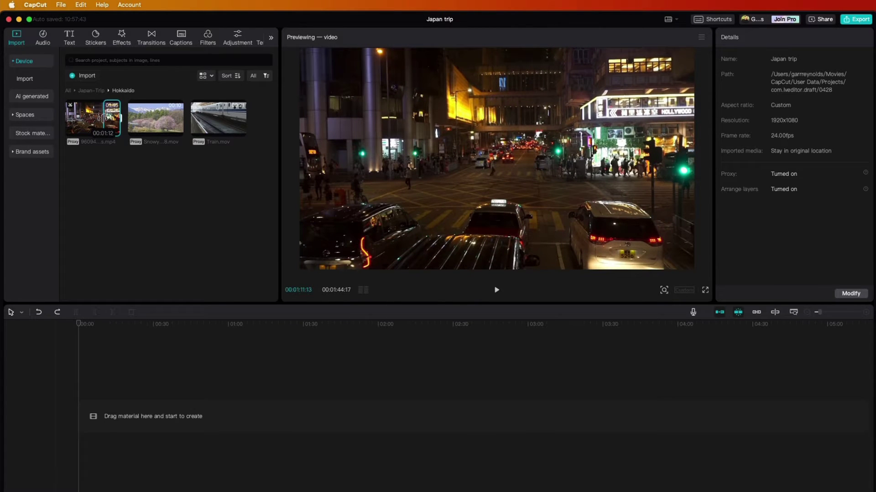
pyautogui.moveTo(108, 118); pyautogui.dragTo(91, 423)
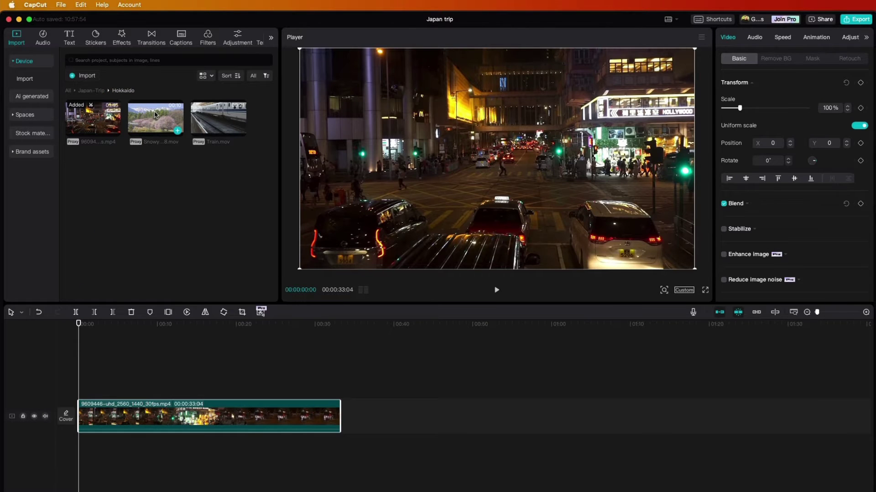
pyautogui.moveTo(155, 114); pyautogui.dragTo(361, 416)
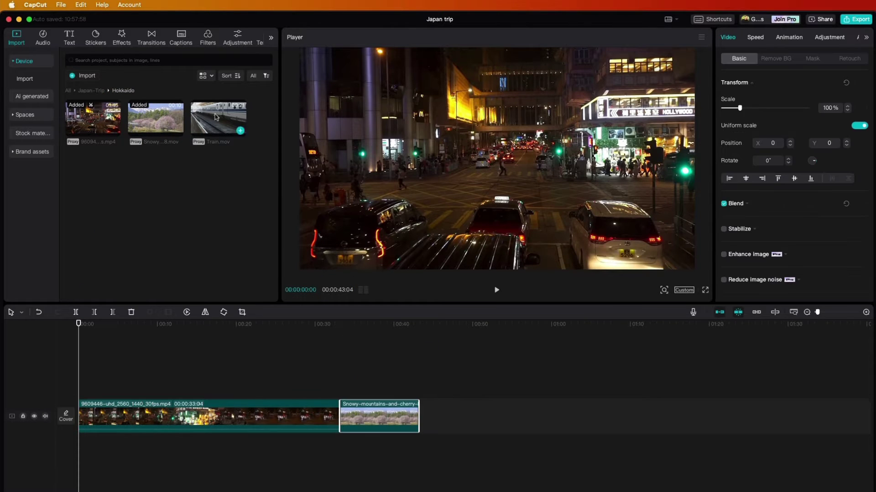
pyautogui.moveTo(216, 118); pyautogui.dragTo(416, 399)
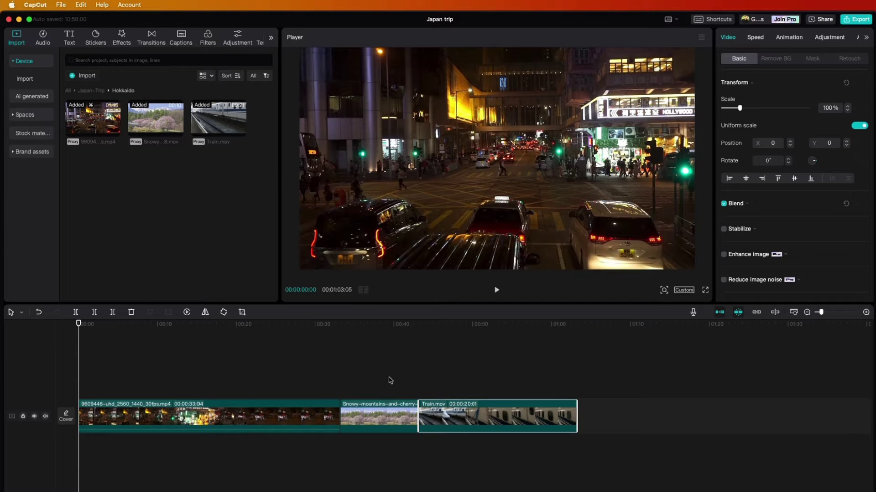
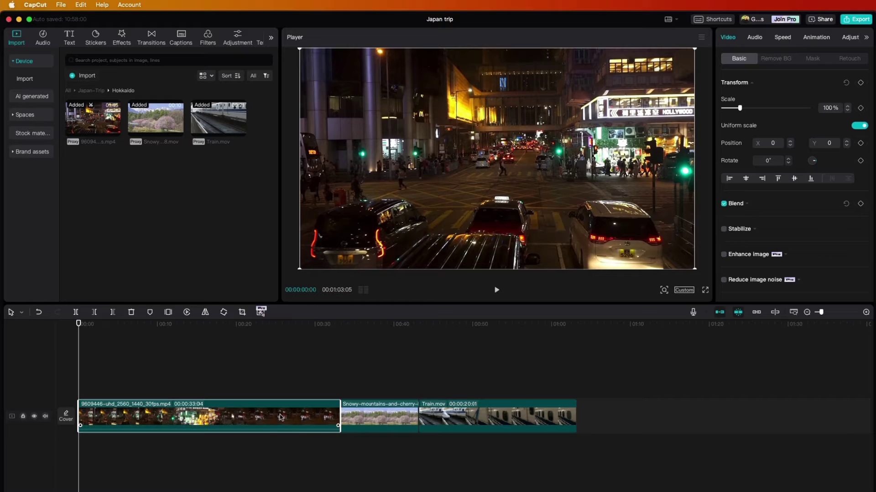
# Try trimming away the night street clip's part after about 00:00:11:12, and separately the part before it, undoing each trim
pyautogui.moveTo(98, 329); pyautogui.dragTo(169, 326)
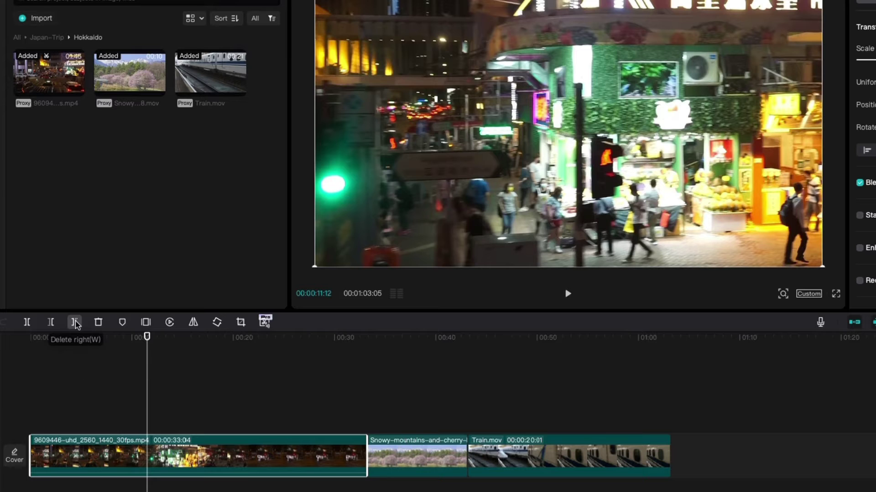
pyautogui.click(75, 324)
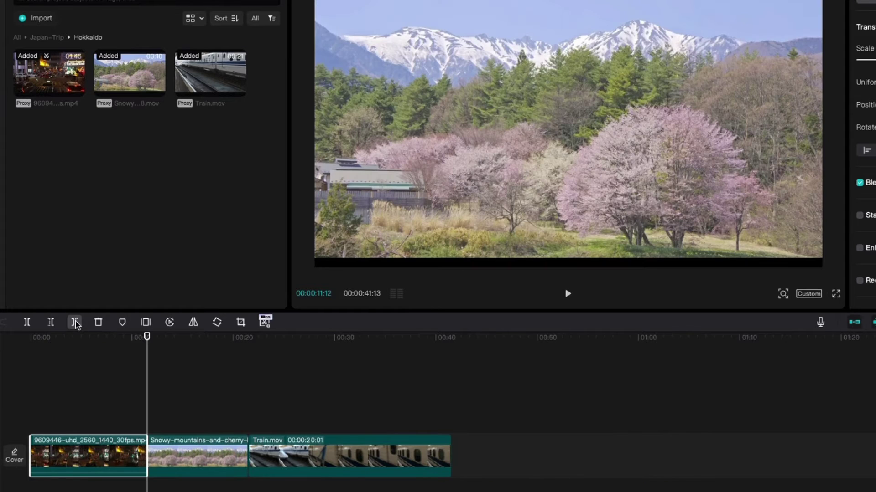
pyautogui.hotkey('ctrl', 'z')
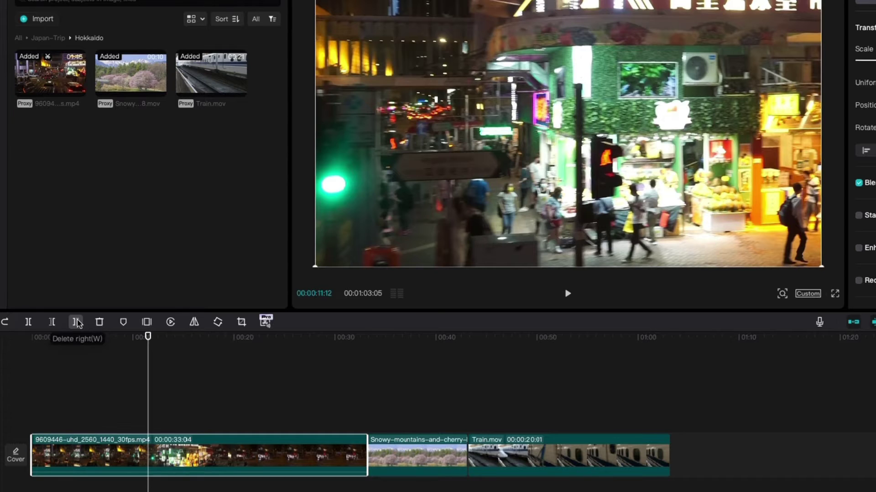
pyautogui.click(76, 323)
pyautogui.hotkey('ctrl', 'z')
pyautogui.click(53, 322)
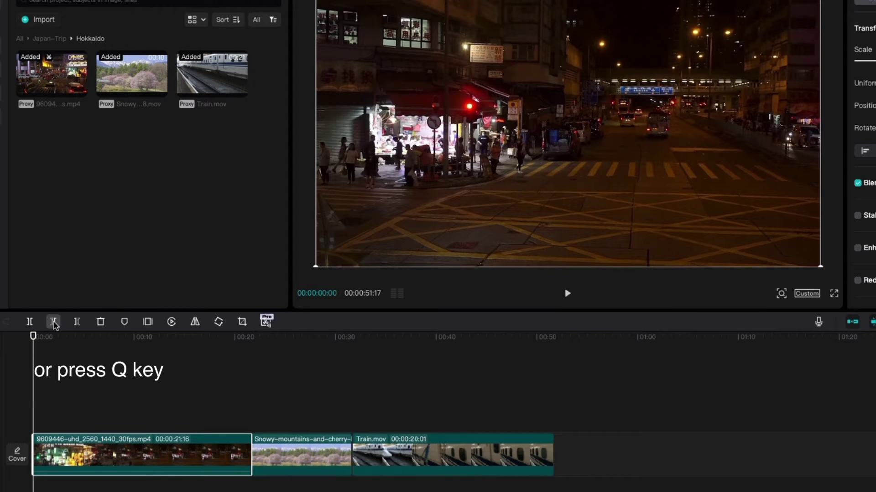
pyautogui.hotkey('ctrl', 'z')
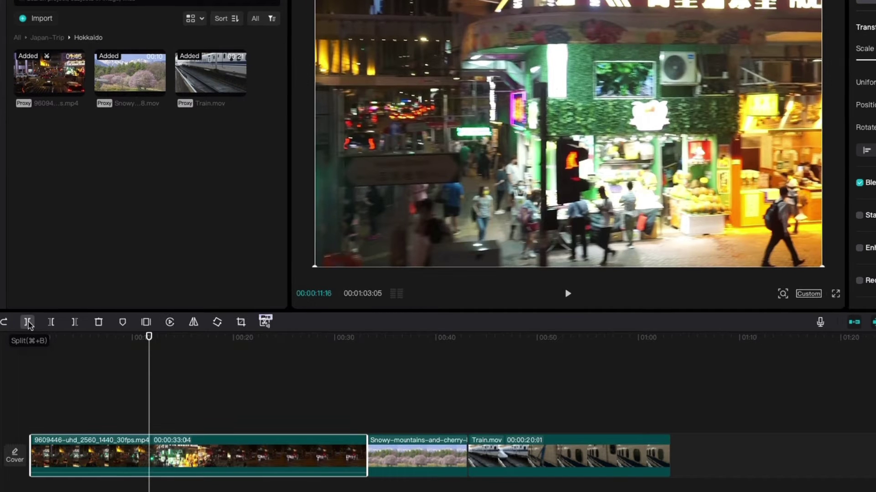
# Split the night street clip at 00:00:11:16, delete its second part, and undo both the deletion and the split
pyautogui.click(29, 323)
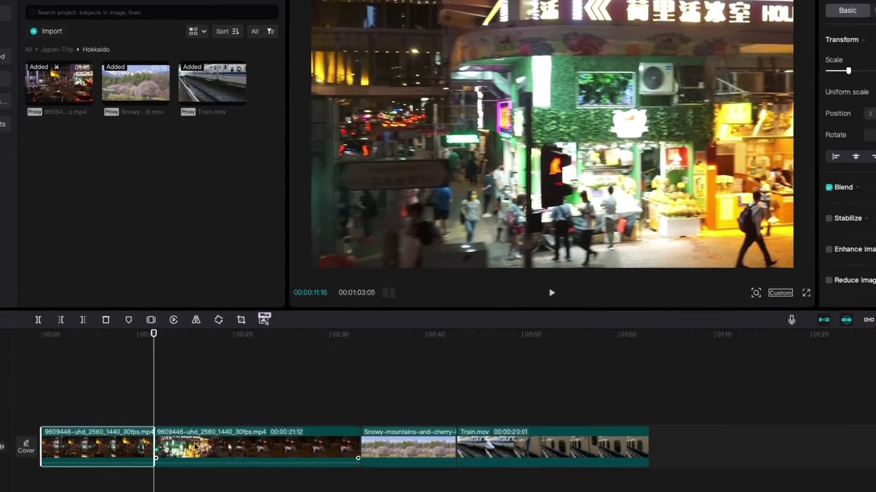
pyautogui.click(195, 447)
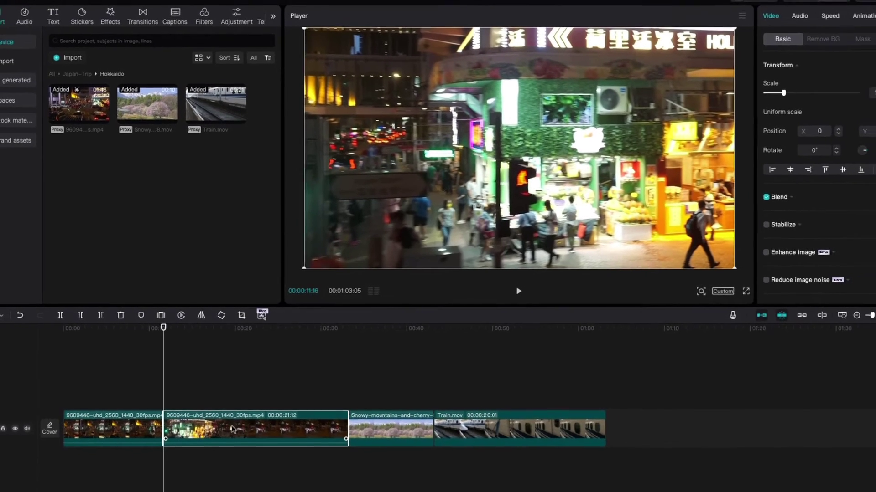
pyautogui.press('Delete')
pyautogui.press('super+z')
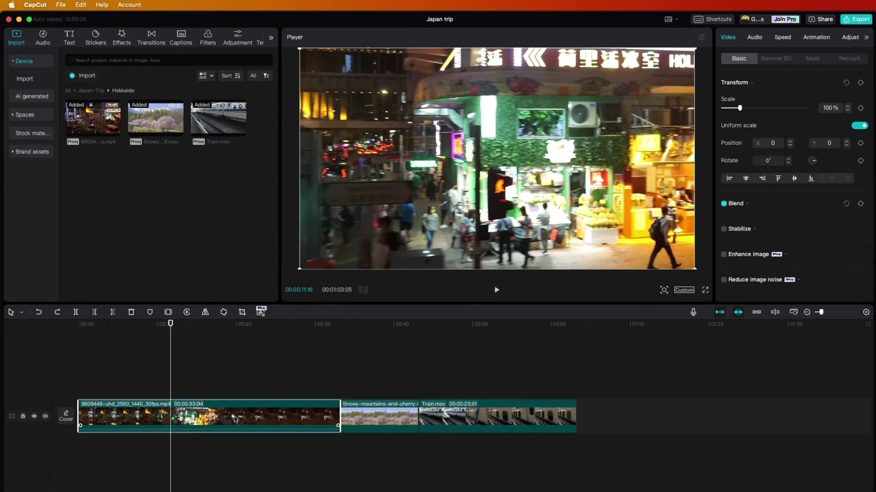
# Split the night street clip at 00:00:15:08, delete the part after the cut, and undo the deletion
pyautogui.moveTo(171, 324); pyautogui.dragTo(199, 325)
pyautogui.press('super+b')
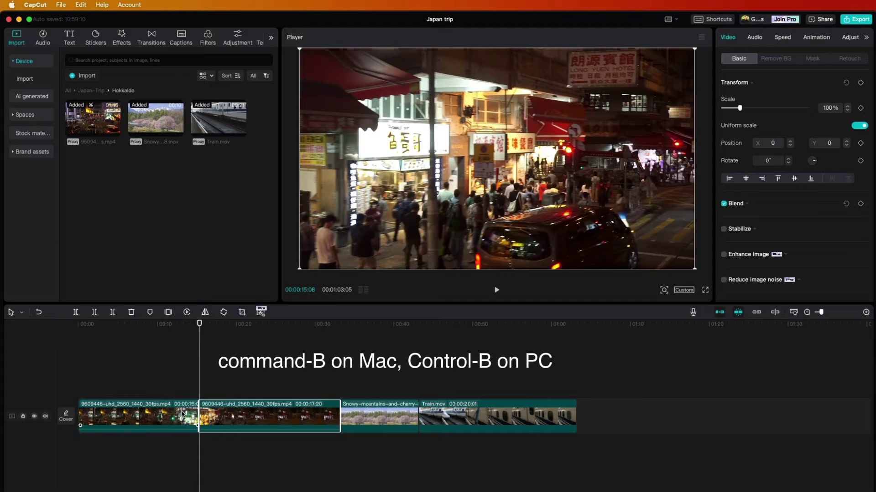
pyautogui.press('Delete')
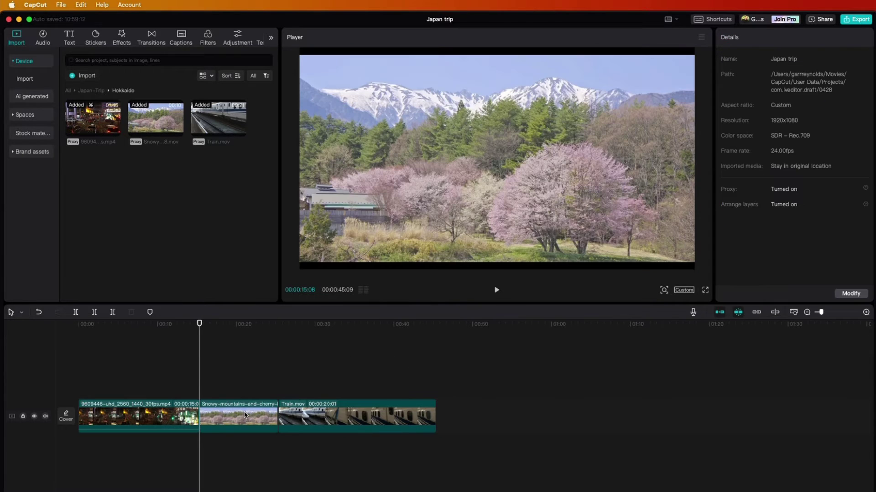
pyautogui.press('super+z')
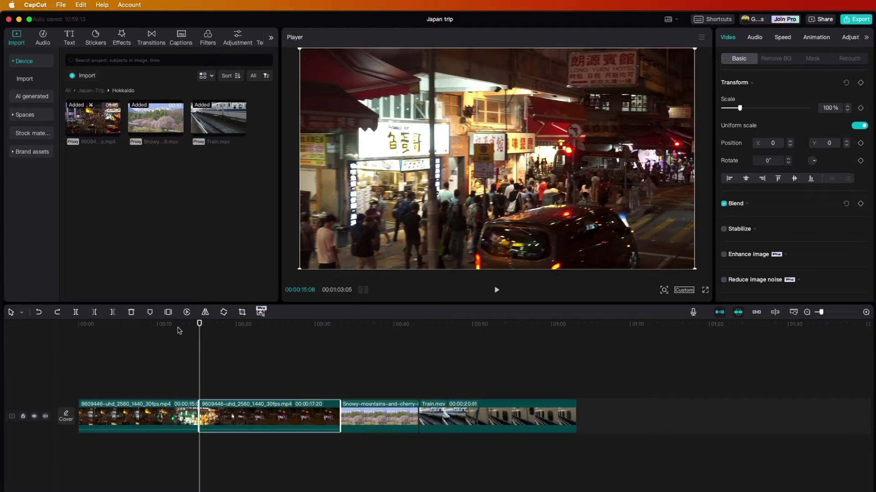
# Cut the night street footage at six more points along its length with the razor tool
pyautogui.press('b')
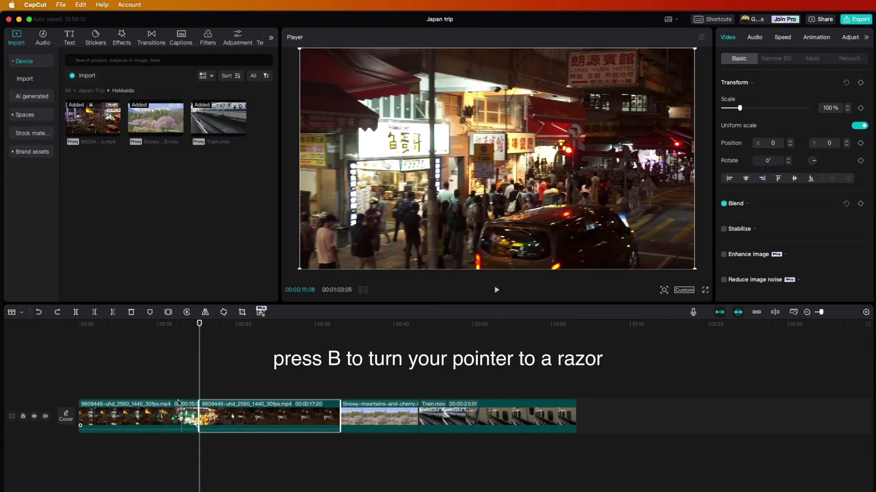
pyautogui.click(155, 412)
pyautogui.click(180, 413)
pyautogui.click(103, 413)
pyautogui.click(256, 413)
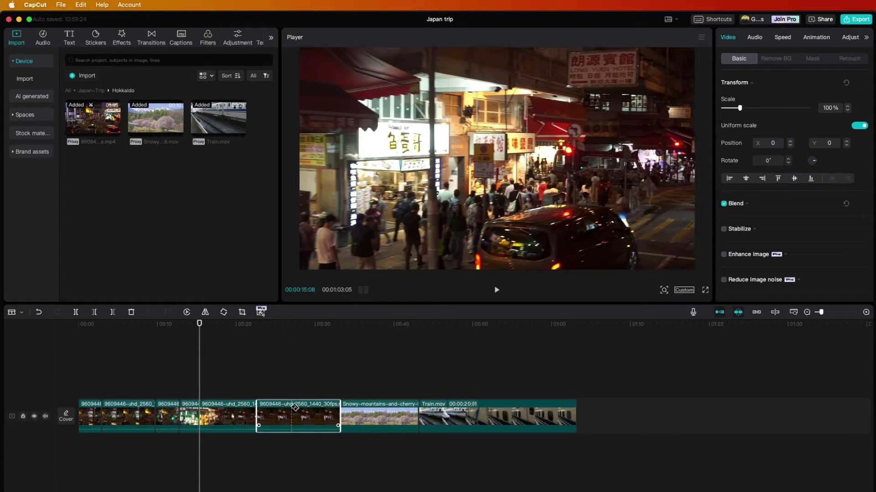
pyautogui.click(292, 413)
pyautogui.click(313, 412)
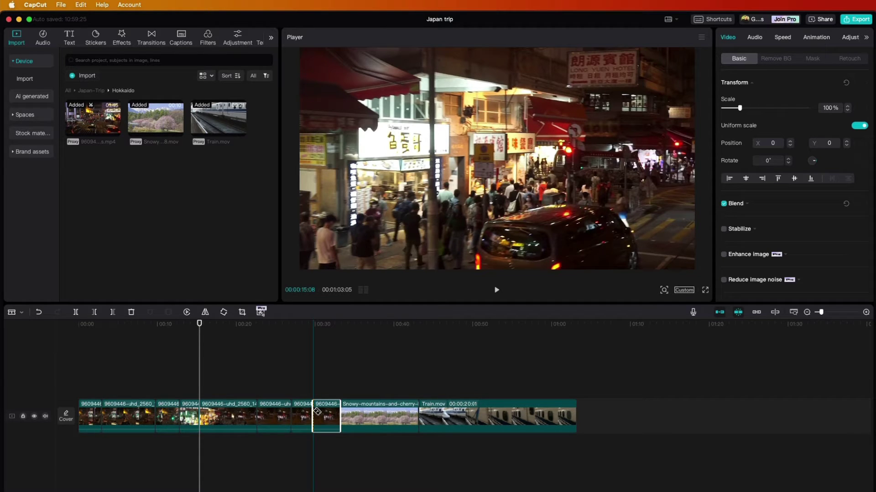
# Undo all the cuts in the night street footage to rejoin it into one clip
pyautogui.press('super+z')
pyautogui.press('super+z')
pyautogui.press('super+z')
pyautogui.press('super+z')
pyautogui.press('super+z')
pyautogui.press('super+z')
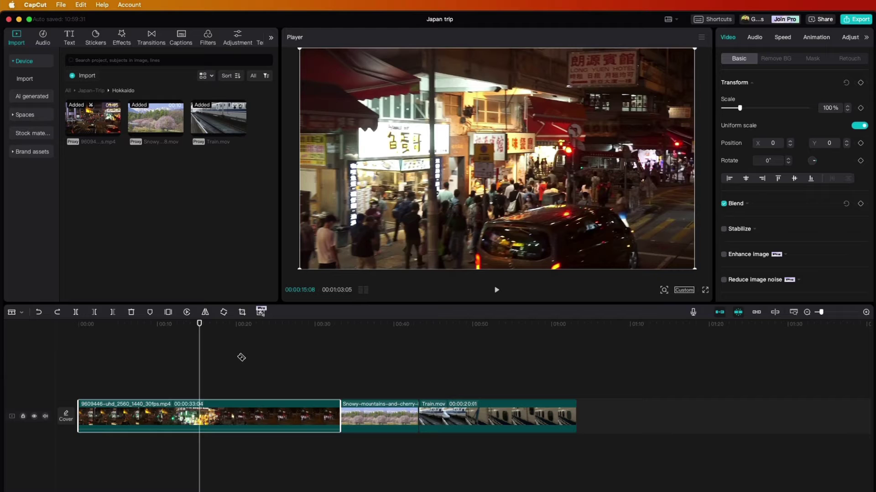
# Return to the selection tool and trim the end of the night street clip back to 00:00:18:10
pyautogui.press('a')
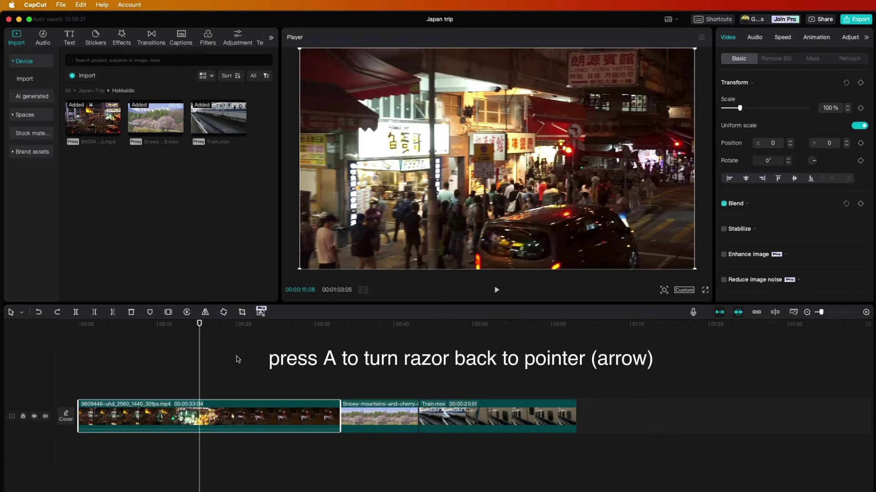
pyautogui.press('b')
pyautogui.press('a')
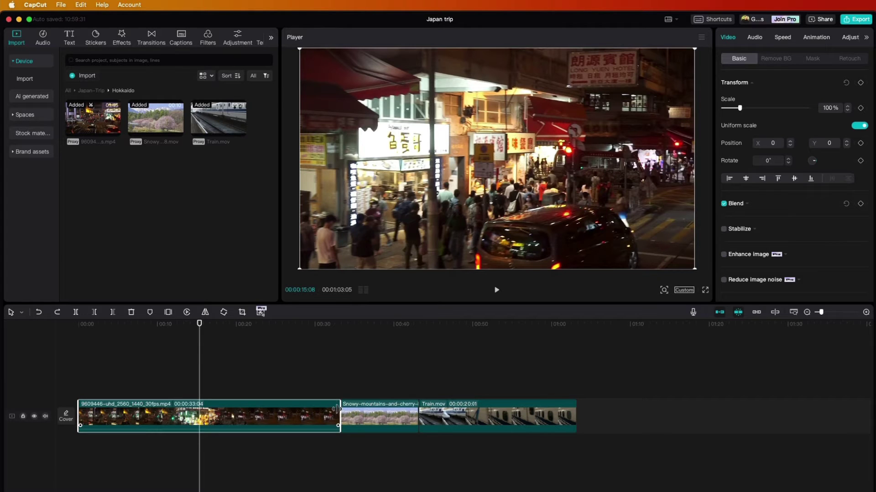
pyautogui.moveTo(337, 409); pyautogui.dragTo(289, 410)
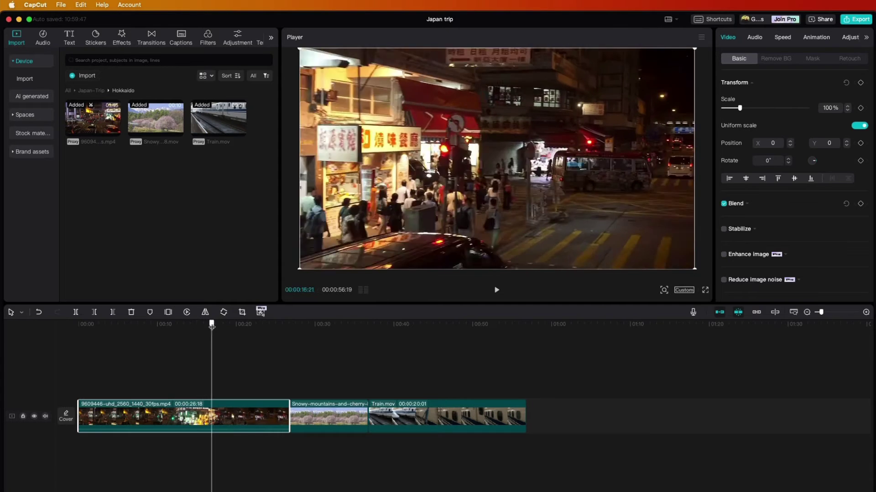
pyautogui.moveTo(289, 410); pyautogui.dragTo(222, 422)
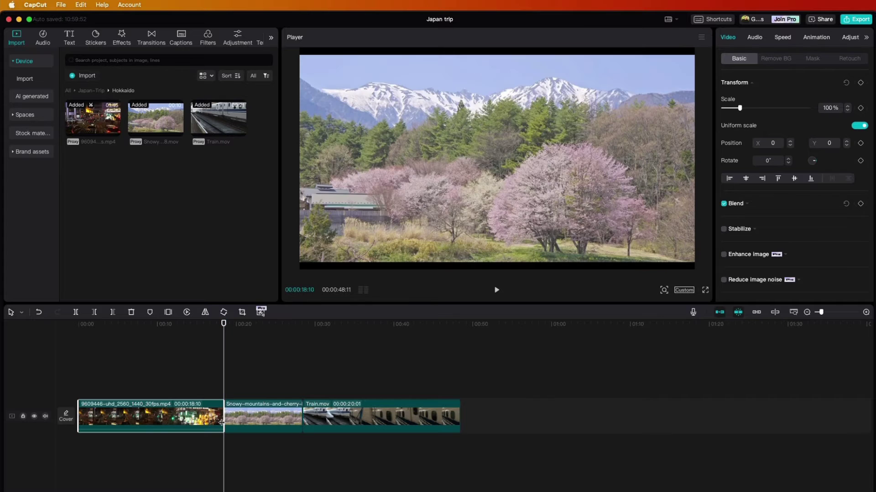
# Scale the snowy mountains clip up to 107% so it fills the frame without black bars
pyautogui.click(257, 413)
pyautogui.moveTo(222, 325); pyautogui.dragTo(238, 324)
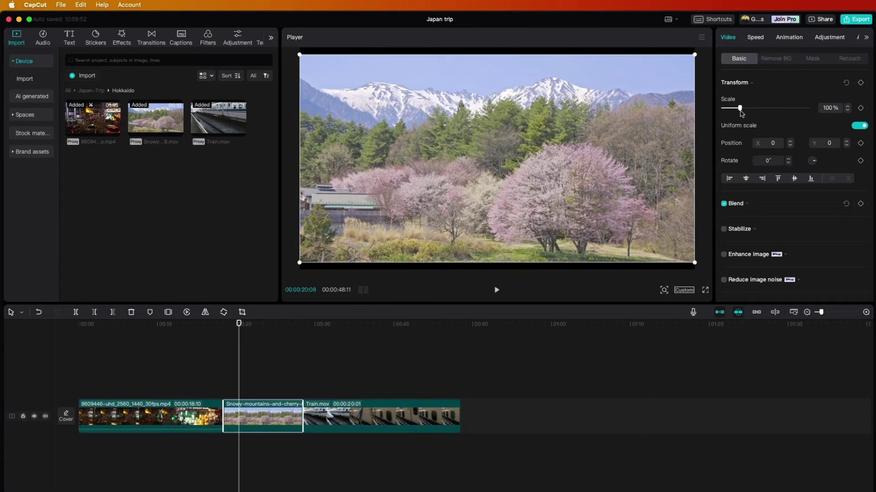
pyautogui.moveTo(740, 109); pyautogui.dragTo(740, 109)
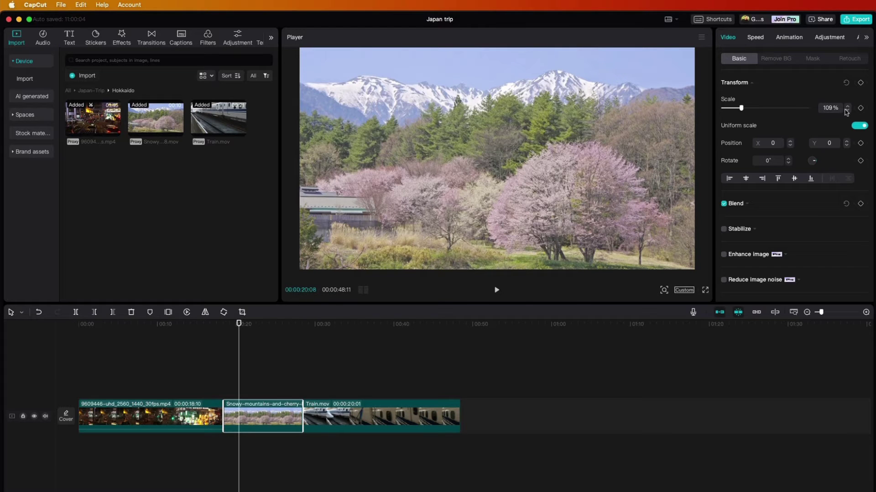
pyautogui.moveTo(741, 108)
pyautogui.mouseDown()
pyautogui.moveTo(753, 108)
pyautogui.moveTo(725, 108)
pyautogui.moveTo(767, 111)
pyautogui.moveTo(740, 114)
pyautogui.mouseUp()
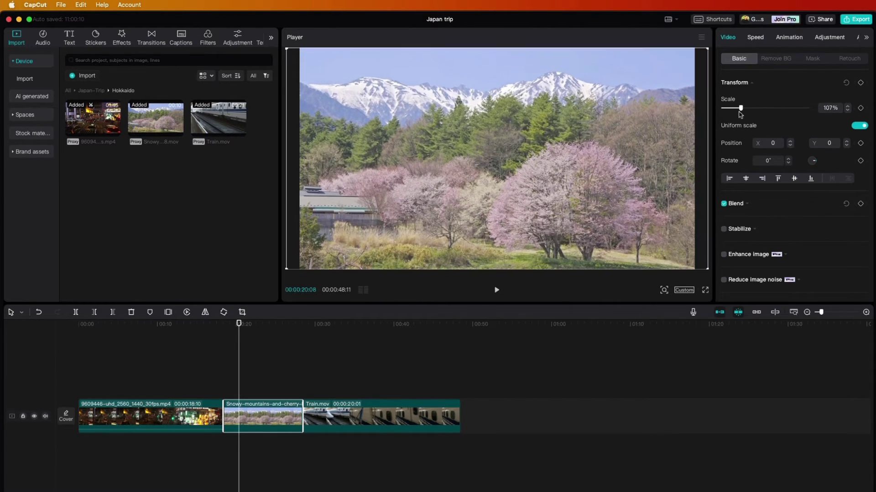
# Trim the end of the Train.mov clip to a duration of about 00:00:15:20
pyautogui.click(333, 416)
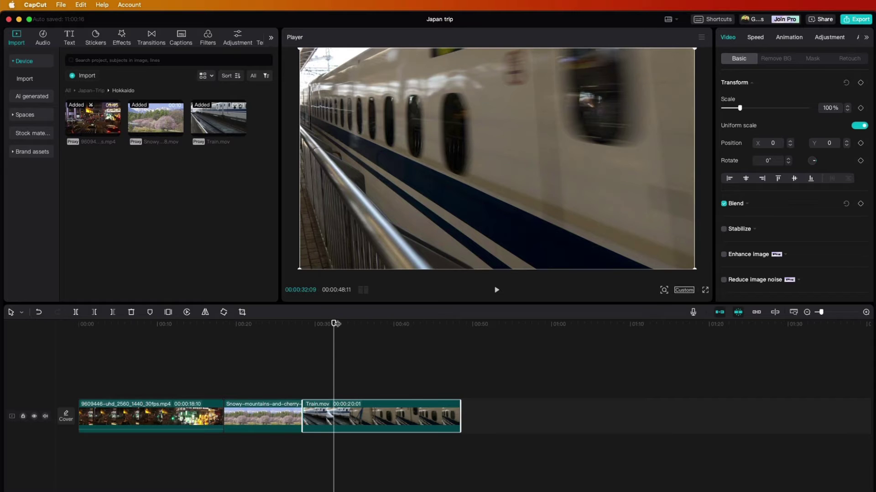
pyautogui.moveTo(334, 323); pyautogui.dragTo(420, 323)
pyautogui.moveTo(457, 415); pyautogui.dragTo(428, 415)
pyautogui.moveTo(419, 324); pyautogui.dragTo(420, 324)
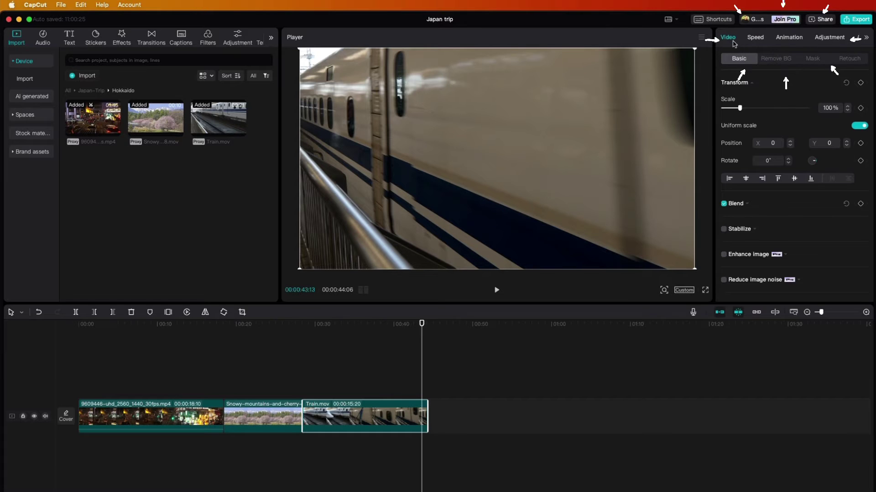
# Apply the Fade Out exit animation to the Train.mov clip with a 1.0 s duration and preview the ending
pyautogui.click(789, 37)
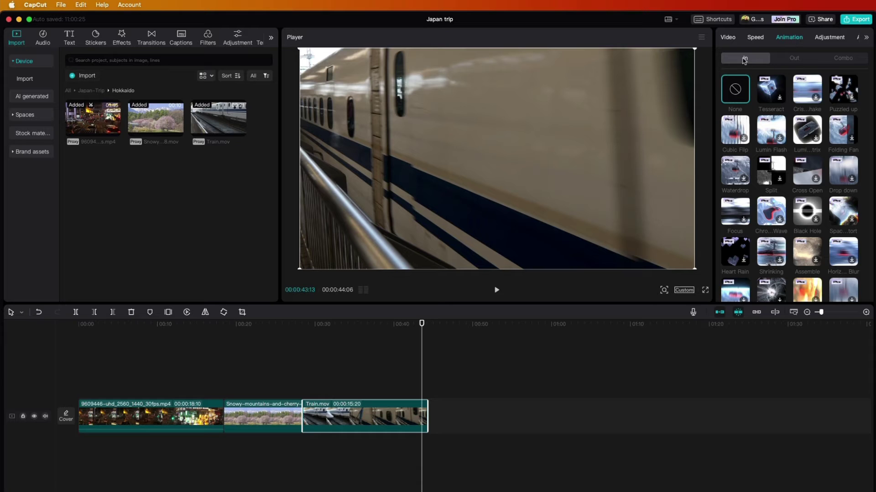
pyautogui.click(796, 59)
pyautogui.scroll(-5, 865, 140)
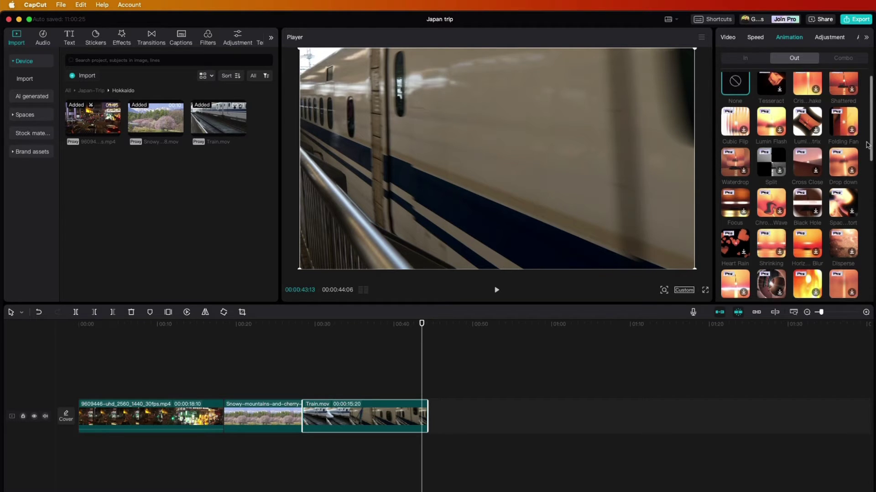
pyautogui.scroll(-4, 852, 182)
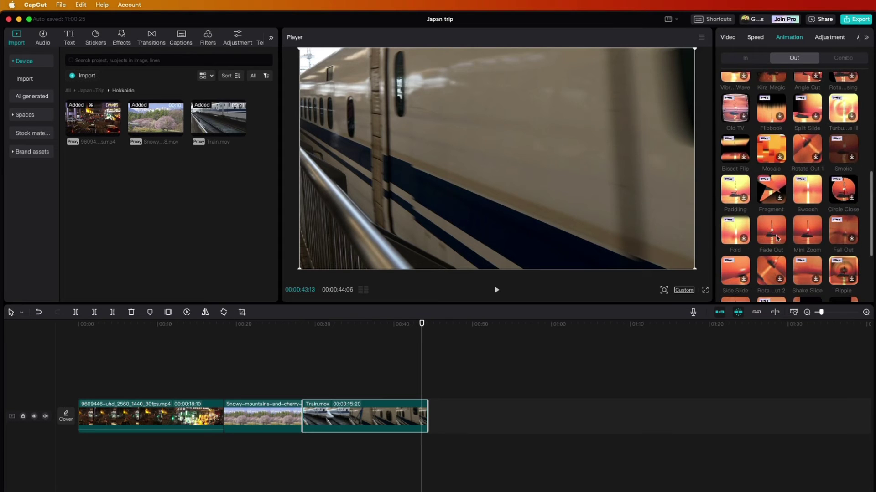
pyautogui.click(774, 236)
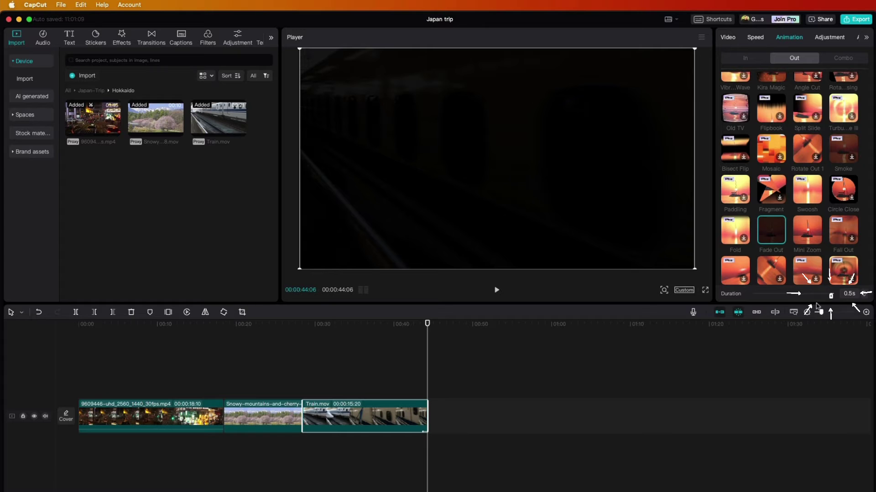
pyautogui.moveTo(828, 297); pyautogui.dragTo(829, 296)
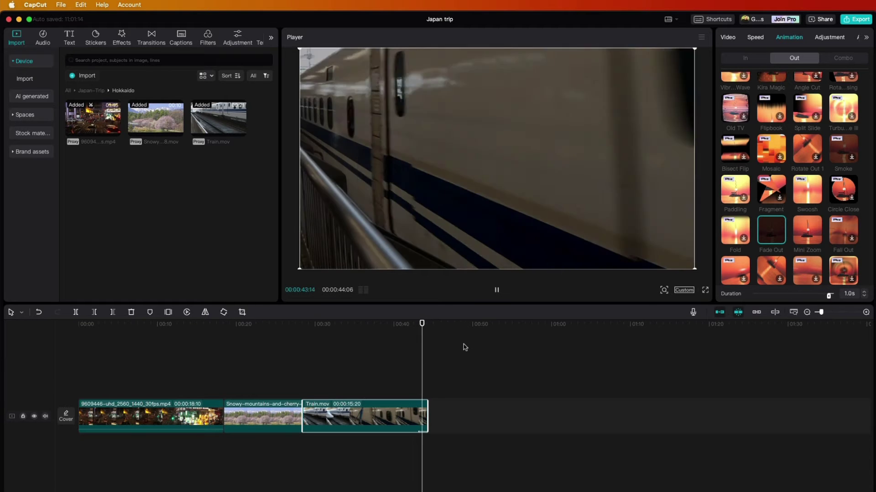
pyautogui.click(405, 331)
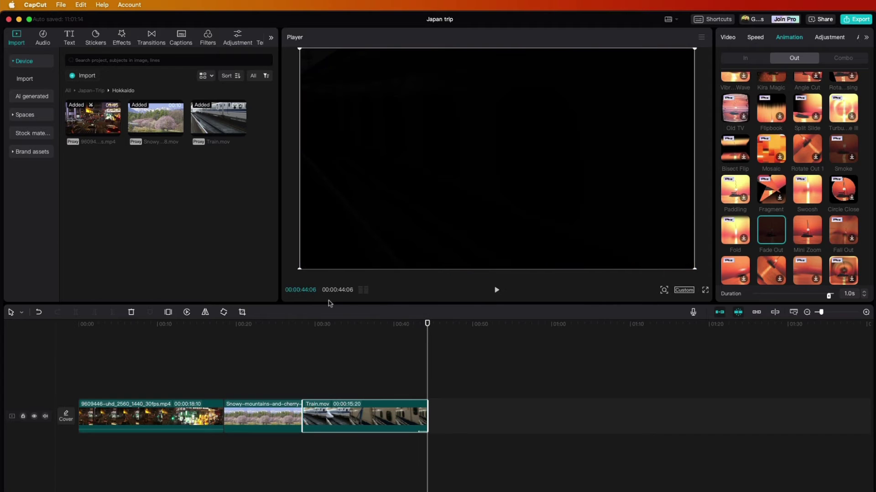
# Add the Glare II transition between the night street clip and the snowy mountains clip, and preview it
pyautogui.click(215, 414)
pyautogui.click(207, 414)
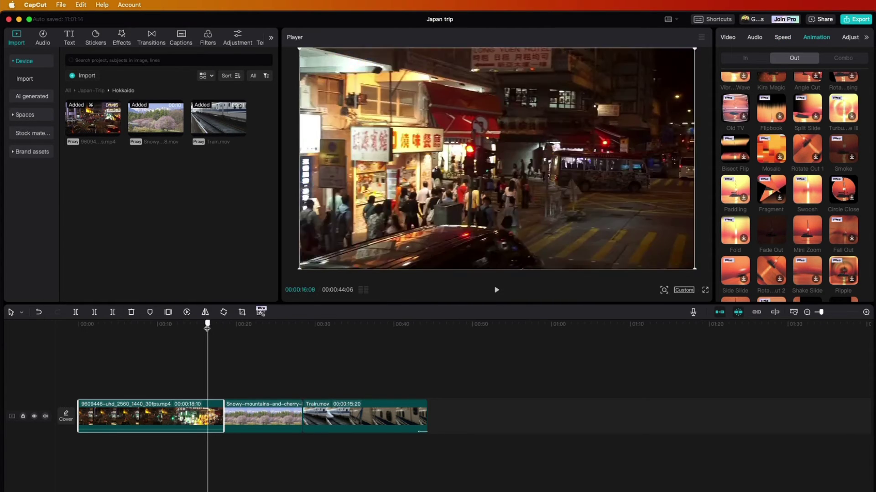
pyautogui.click(153, 37)
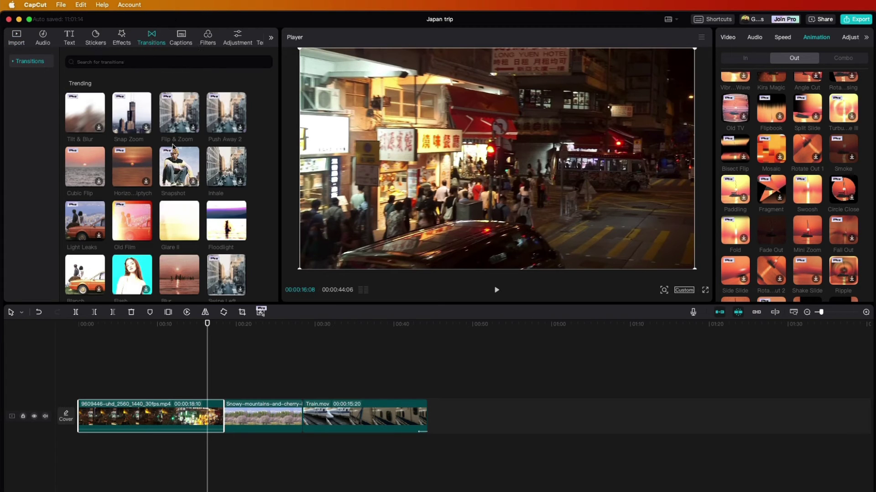
pyautogui.moveTo(172, 220); pyautogui.dragTo(223, 415)
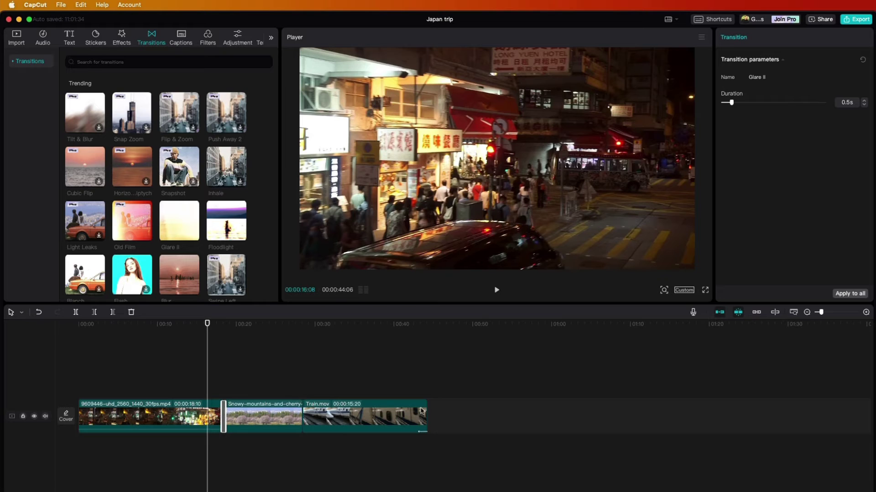
pyautogui.moveTo(819, 312); pyautogui.dragTo(823, 313)
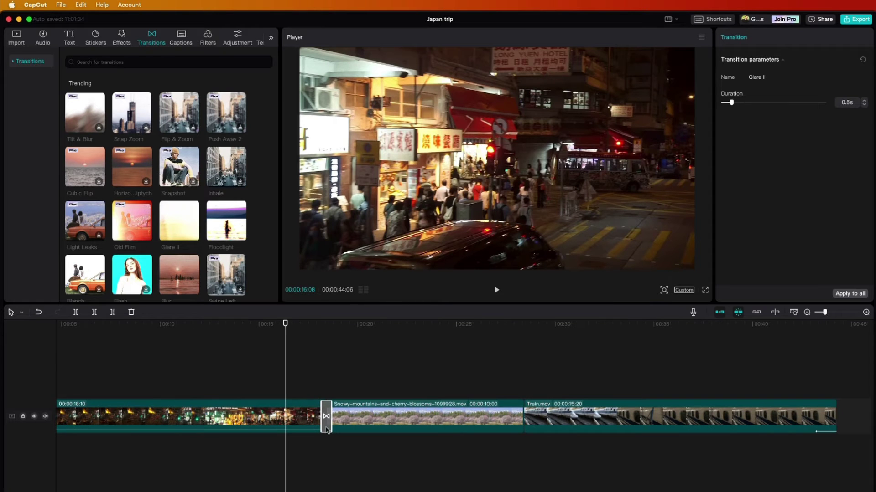
pyautogui.moveTo(283, 324); pyautogui.dragTo(314, 347)
pyautogui.press('space')
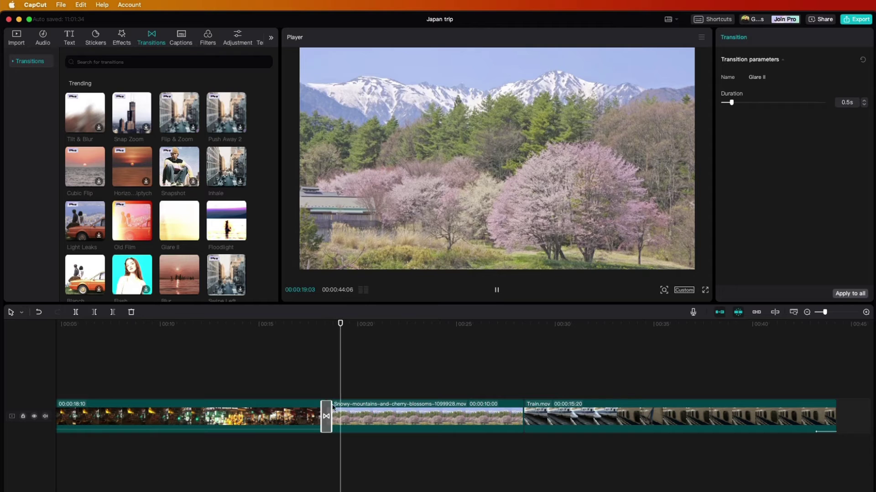
pyautogui.press('space')
# Lengthen the Glare II transition to 1.1 s and play the timeline across it
pyautogui.moveTo(327, 410); pyautogui.dragTo(338, 410)
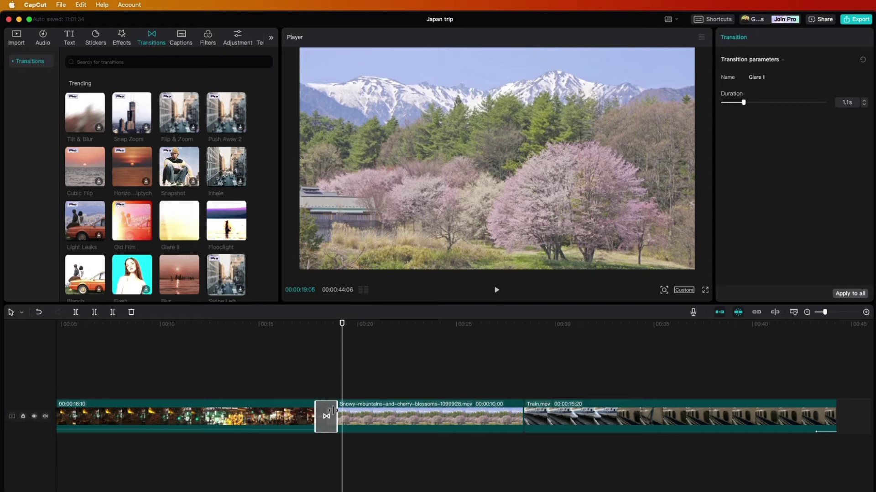
pyautogui.moveTo(339, 327); pyautogui.dragTo(306, 348)
pyautogui.press('space')
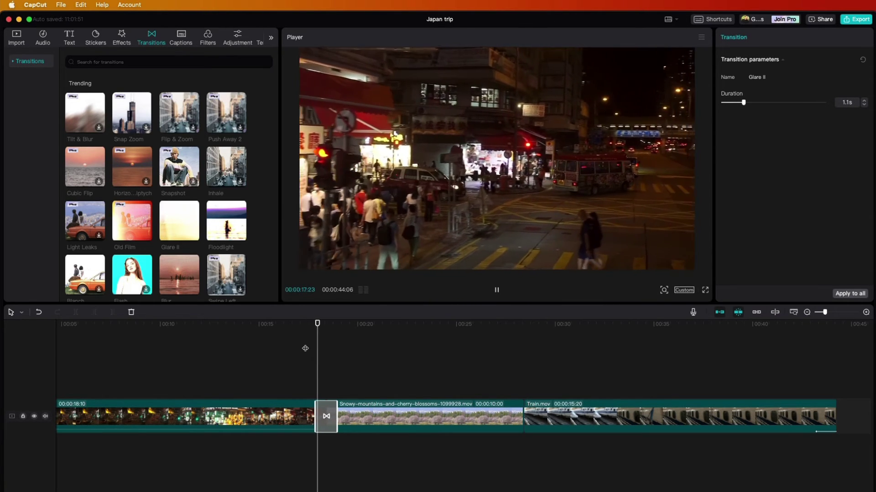
pyautogui.press('space')
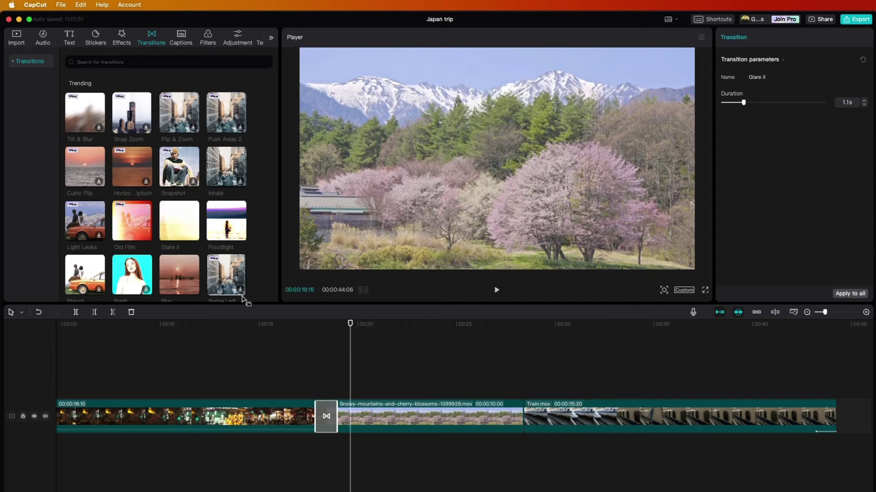
# Add a 1.2 s Blur transition between the snowy mountains clip and the Train.mov clip, and preview it
pyautogui.moveTo(180, 273)
pyautogui.moveTo(180, 274); pyautogui.dragTo(536, 414)
pyautogui.click(501, 294)
pyautogui.moveTo(348, 325); pyautogui.dragTo(486, 358)
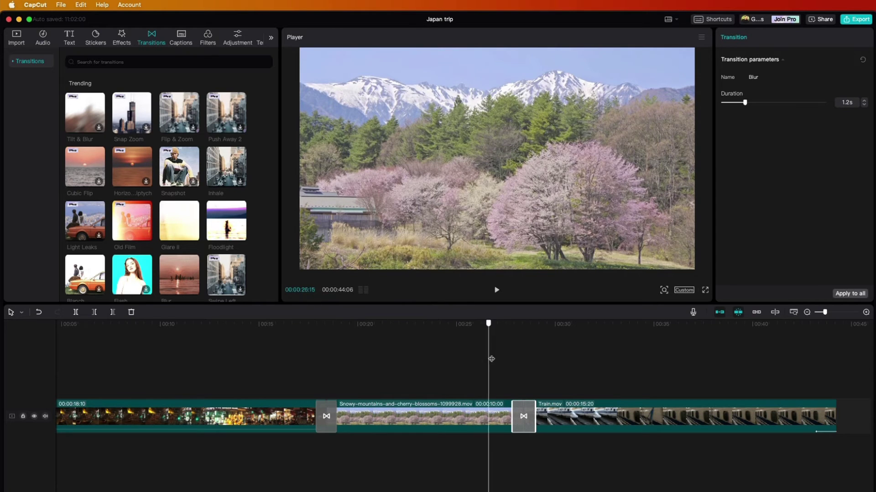
pyautogui.press('space')
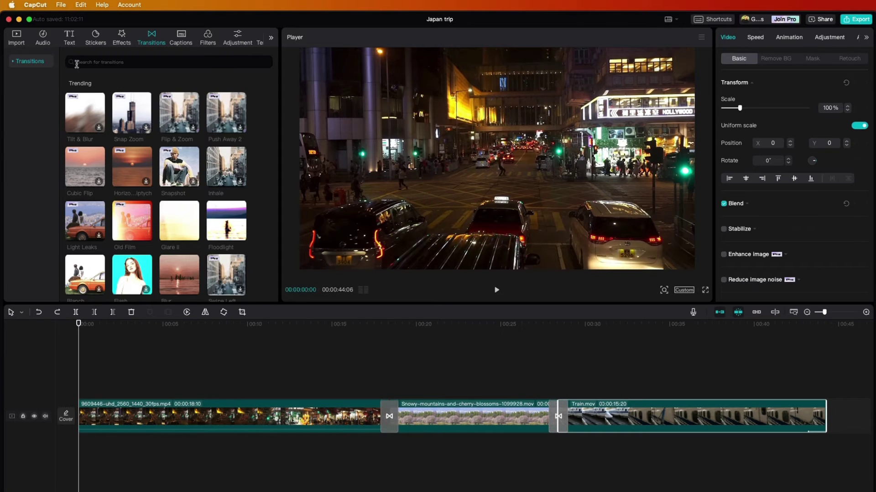
# Add a default text clip above the start of the night street clip and change its wording to "Sapporo"
pyautogui.click(70, 38)
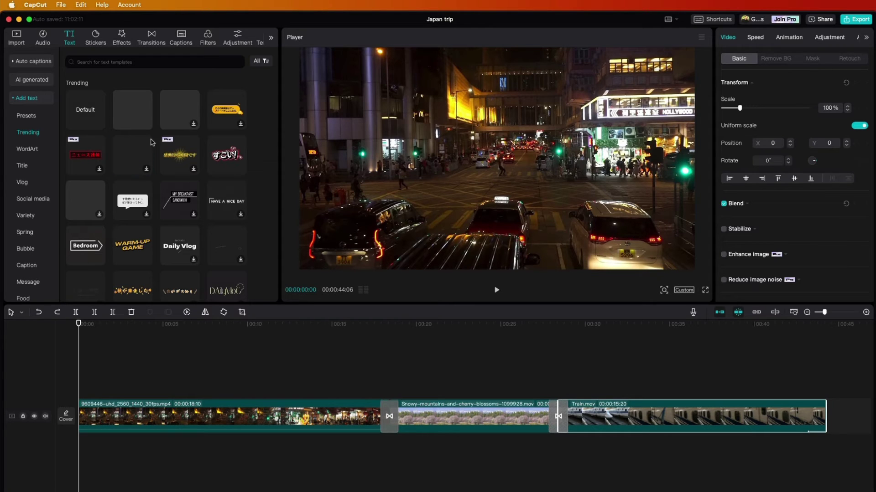
pyautogui.click(84, 109)
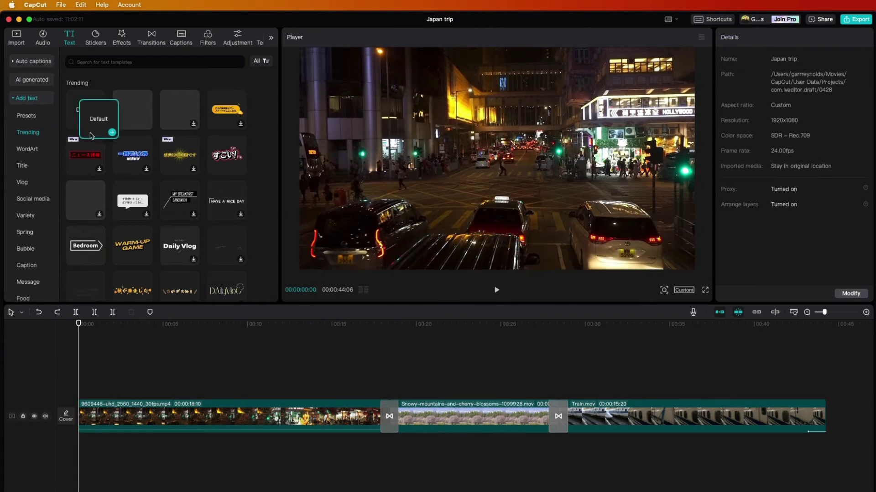
pyautogui.moveTo(85, 109); pyautogui.dragTo(102, 393)
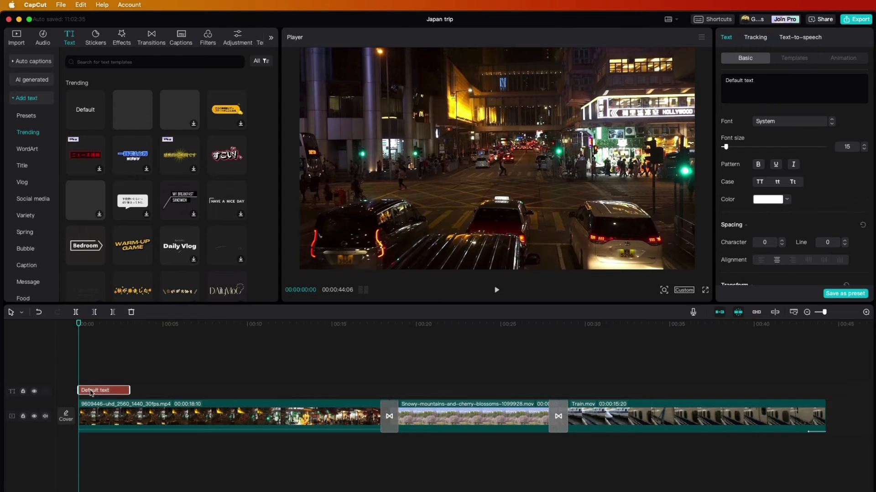
pyautogui.moveTo(768, 84); pyautogui.dragTo(724, 82)
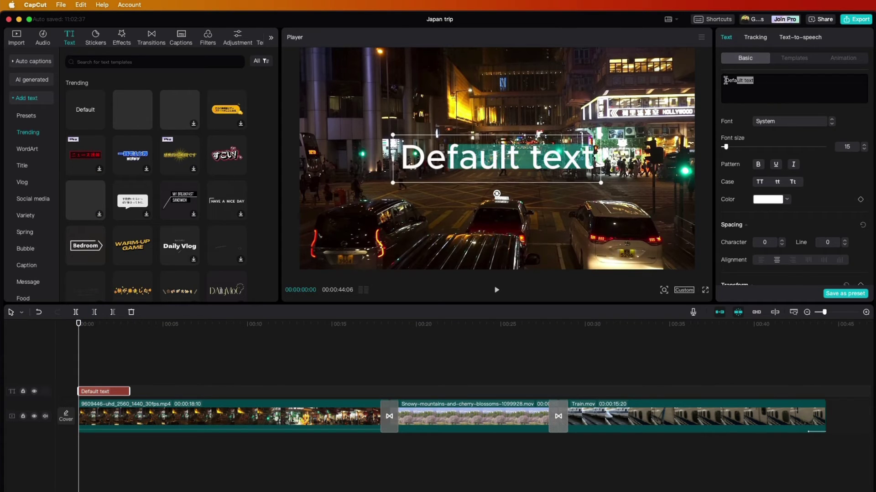
pyautogui.write('Sapporo')
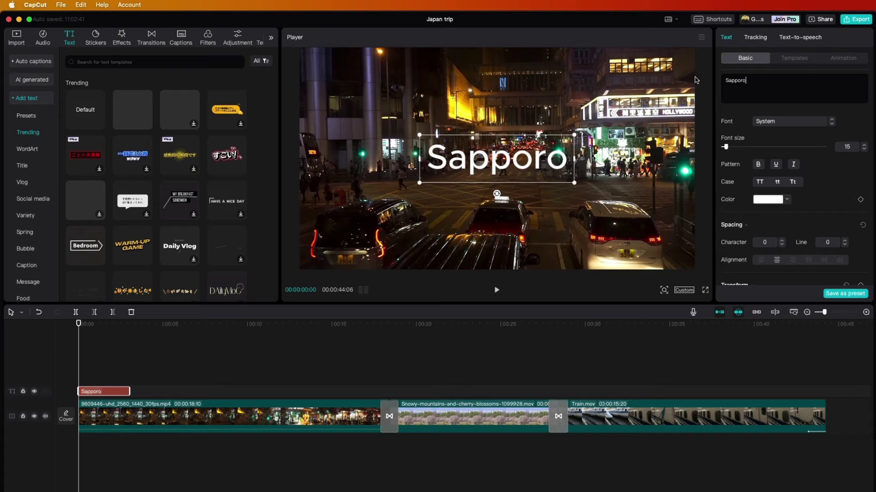
# Format the Sapporo title in bold Helvetica with a font size of 24
pyautogui.click(776, 122)
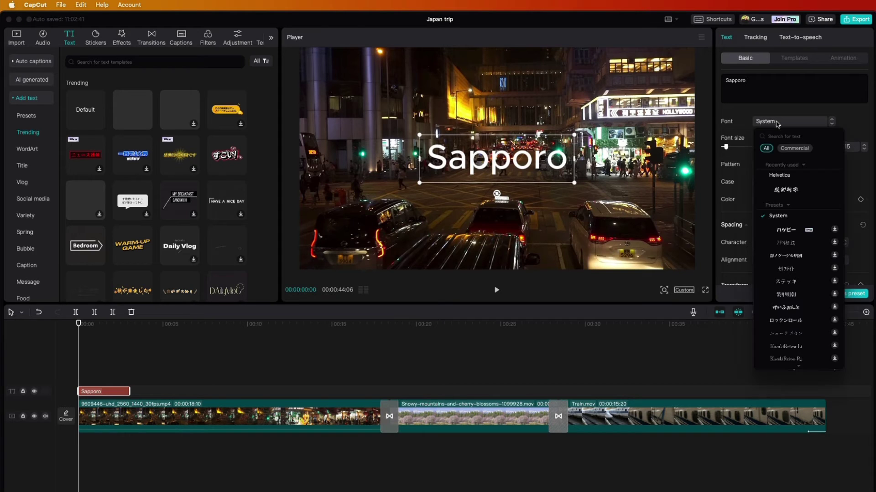
pyautogui.click(786, 177)
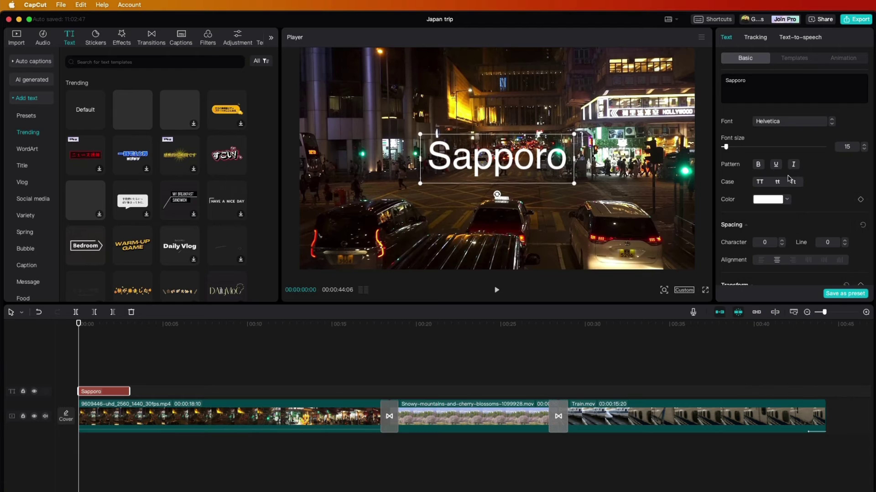
pyautogui.click(758, 165)
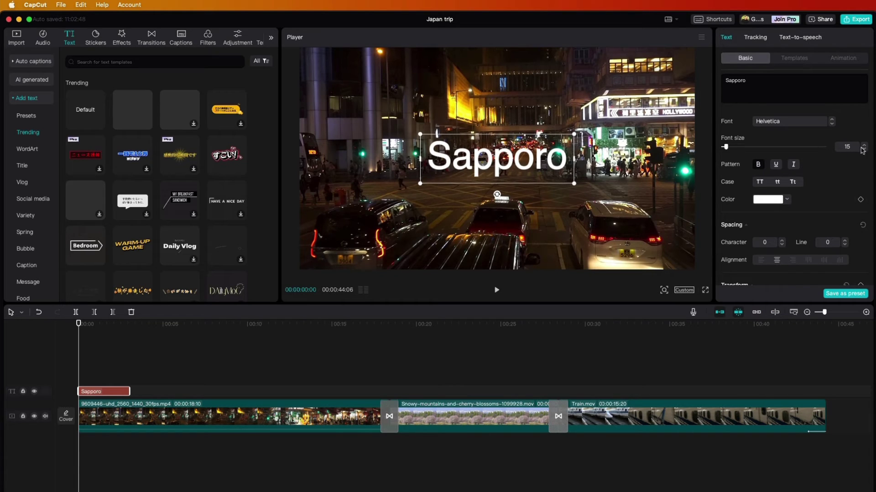
pyautogui.moveTo(726, 147); pyautogui.dragTo(725, 151)
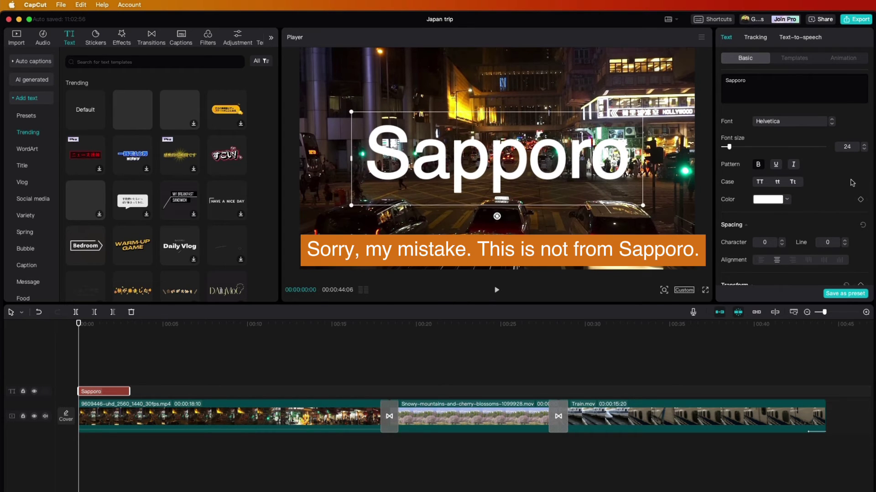
# Try a stroke and a background on the Sapporo title, switching each one off again
pyautogui.scroll(-10, 866, 106)
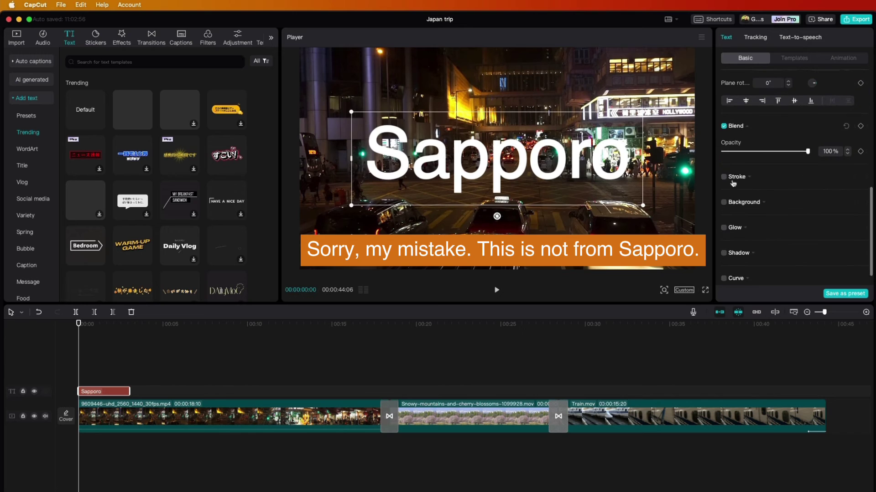
pyautogui.click(724, 176)
pyautogui.click(723, 177)
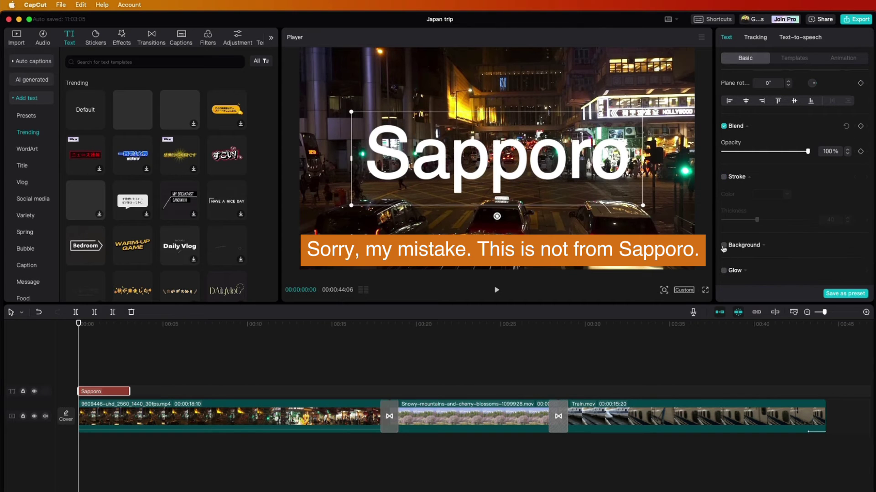
pyautogui.click(723, 246)
pyautogui.click(723, 246)
# Turn on the shadow for the Sapporo title and set its opacity to 66%
pyautogui.scroll(-5, 724, 246)
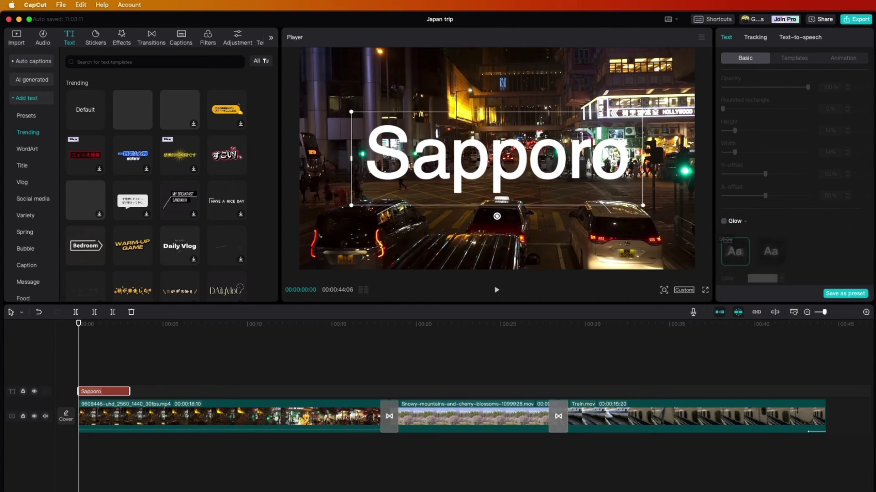
pyautogui.scroll(-2, 723, 246)
pyautogui.click(723, 245)
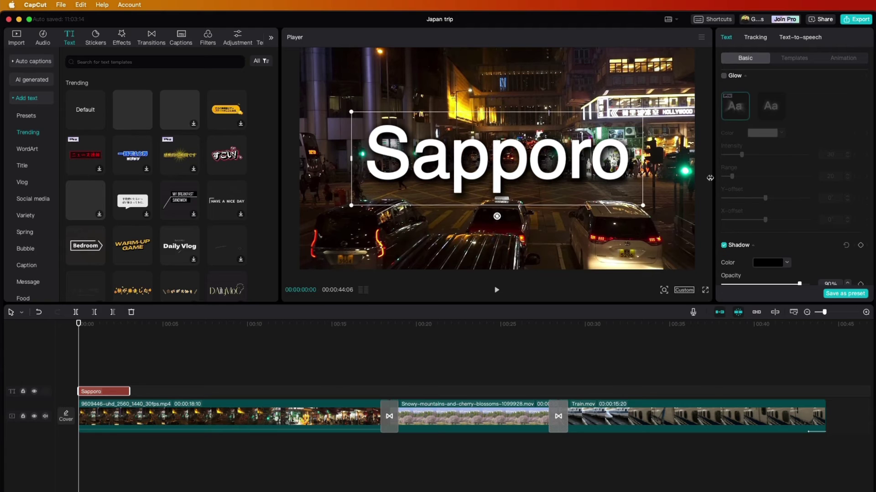
pyautogui.scroll(-3, 868, 223)
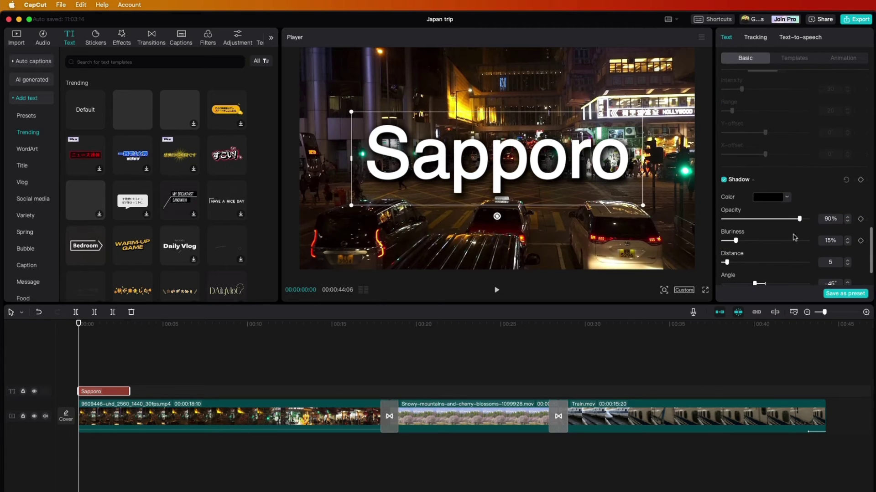
pyautogui.moveTo(798, 219); pyautogui.dragTo(774, 218)
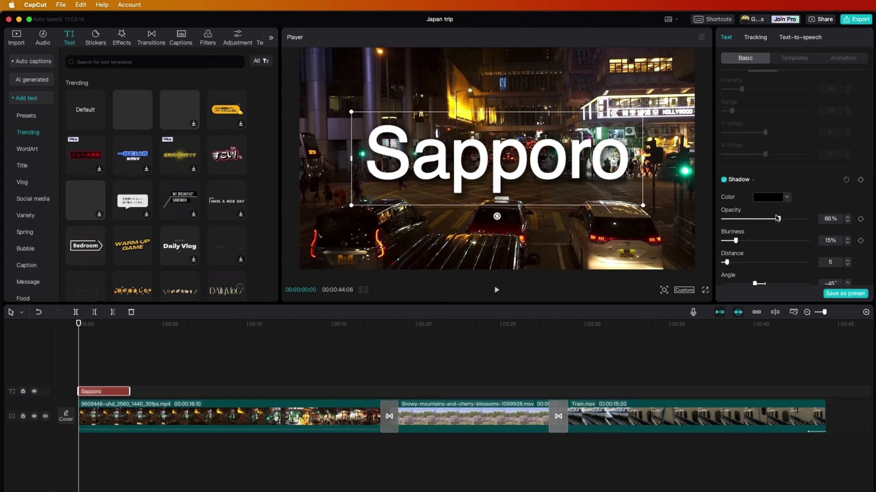
# Try the curve effect on the Sapporo title and switch it off again
pyautogui.scroll(-5, 757, 237)
pyautogui.click(723, 259)
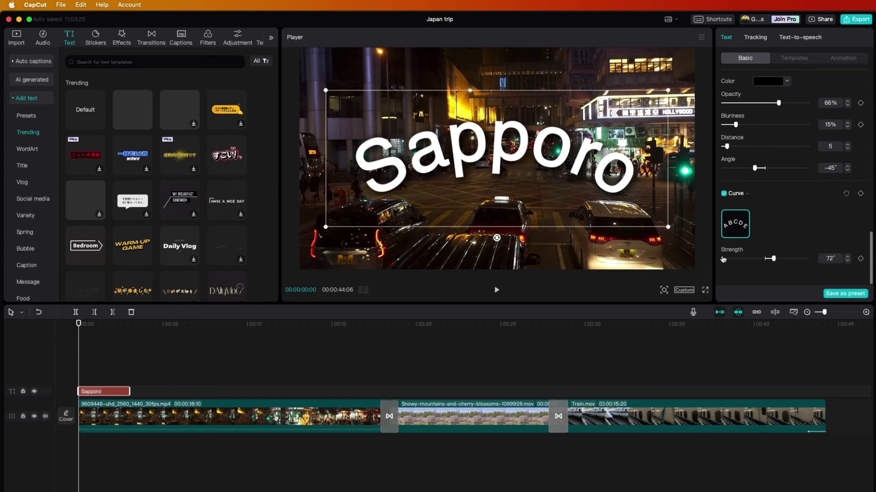
pyautogui.click(723, 193)
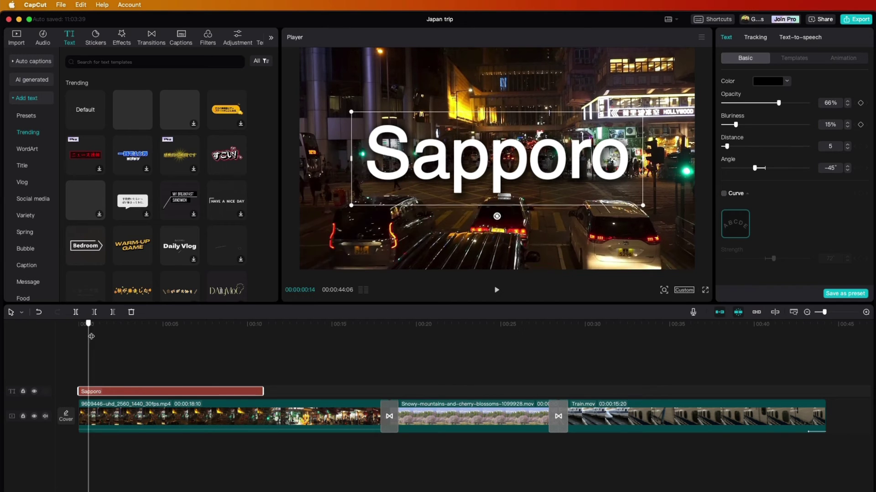
# Apply the Fade Out exit animation to the Sapporo title with a 1.1 s duration and preview its ending
pyautogui.moveTo(88, 350); pyautogui.dragTo(228, 350)
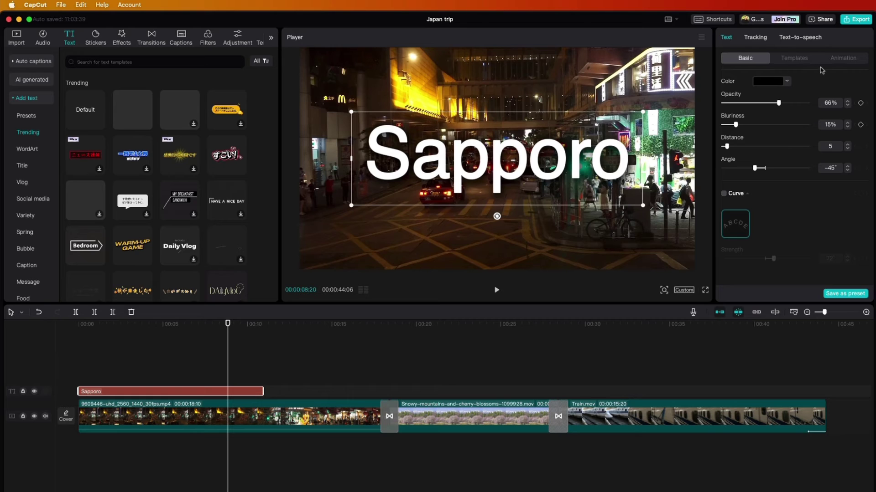
pyautogui.click(843, 58)
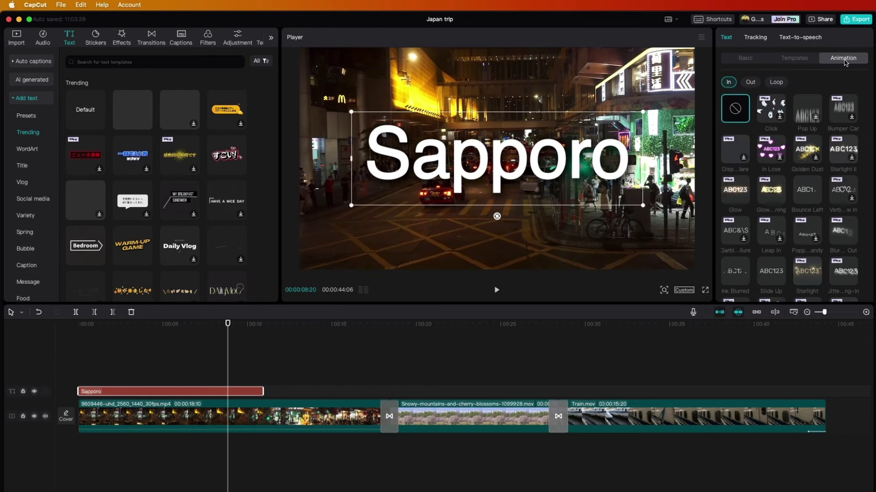
pyautogui.click(749, 82)
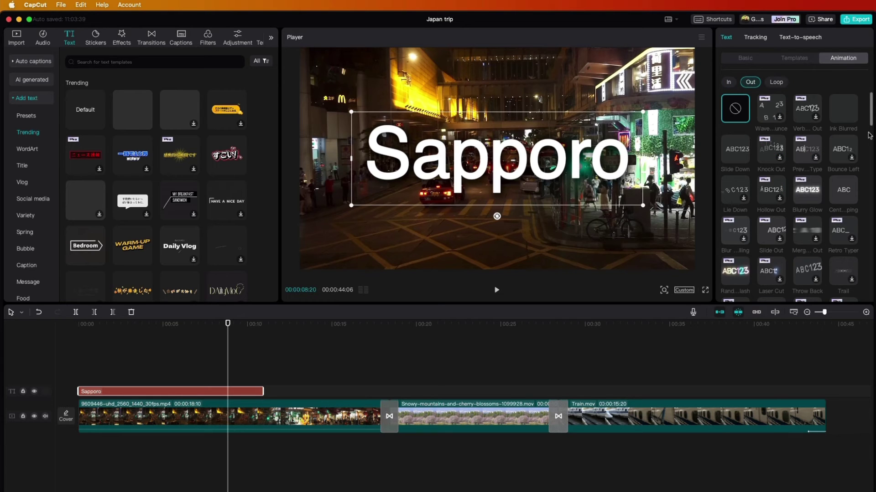
pyautogui.moveTo(869, 118); pyautogui.dragTo(869, 121)
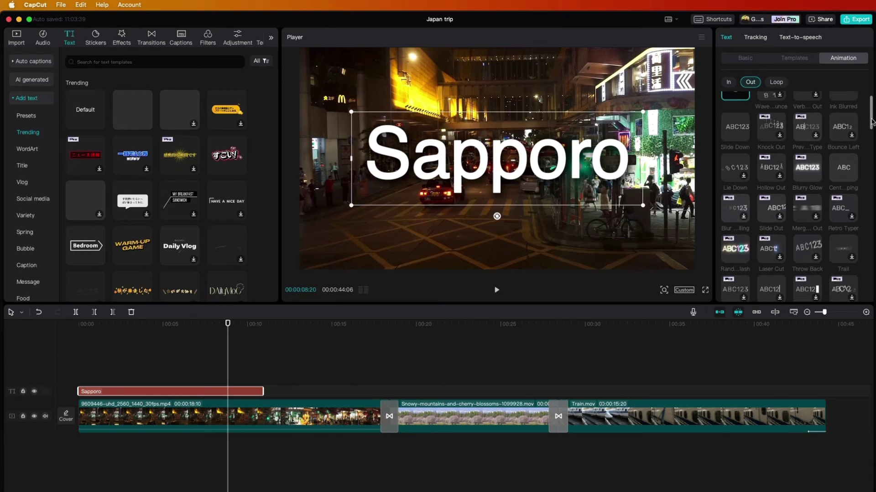
pyautogui.scroll(-2, 733, 187)
pyautogui.click(731, 187)
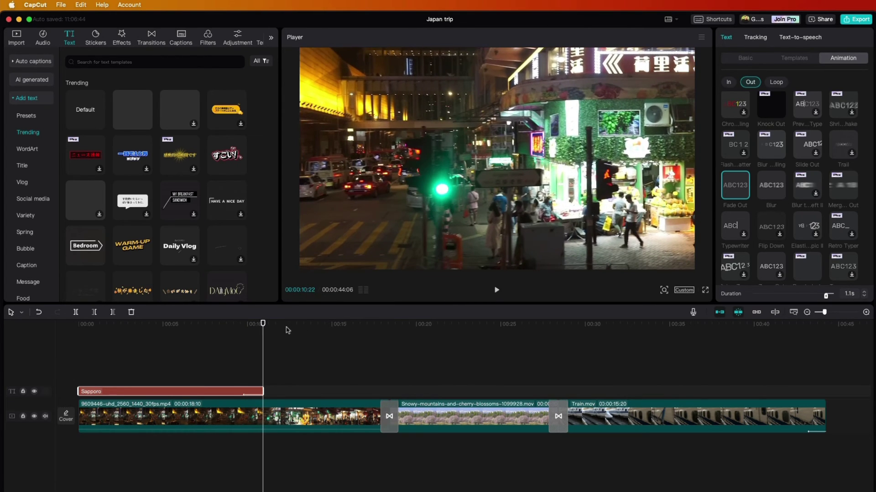
pyautogui.click(329, 338)
pyautogui.click(244, 327)
pyautogui.press('space')
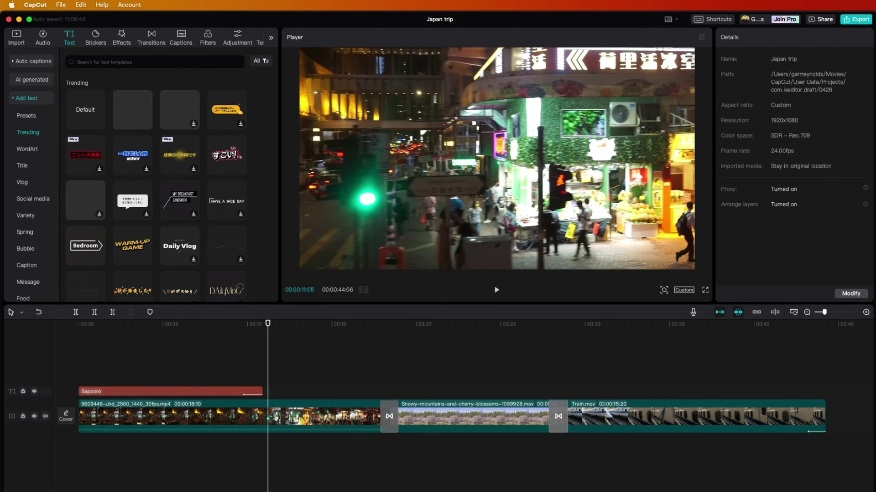
# Open the Audio folder in the Japan-Trip media and add the 15-second SummerRelaxin track beneath the video at the timeline's start
pyautogui.click(18, 39)
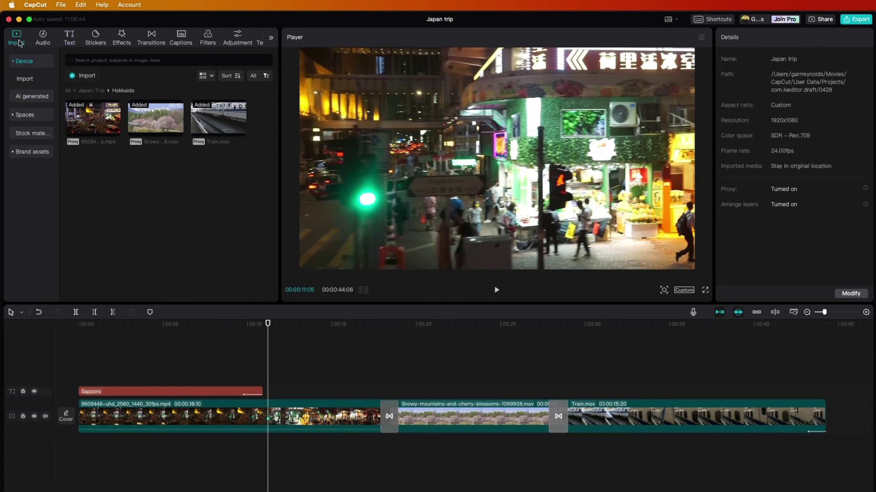
pyautogui.click(67, 92)
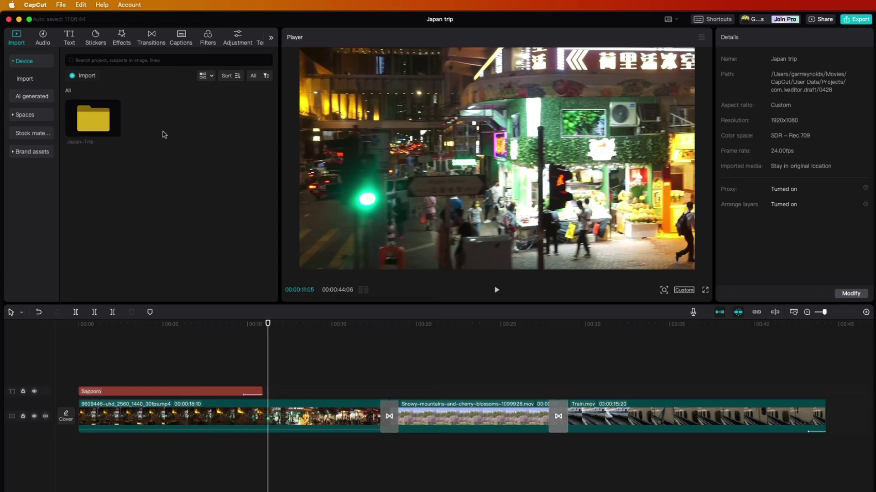
pyautogui.doubleClick(91, 118)
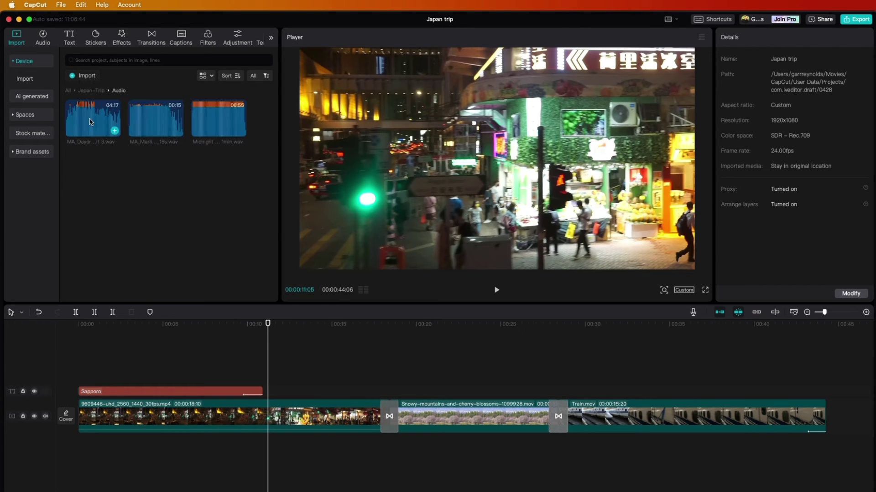
pyautogui.click(77, 124)
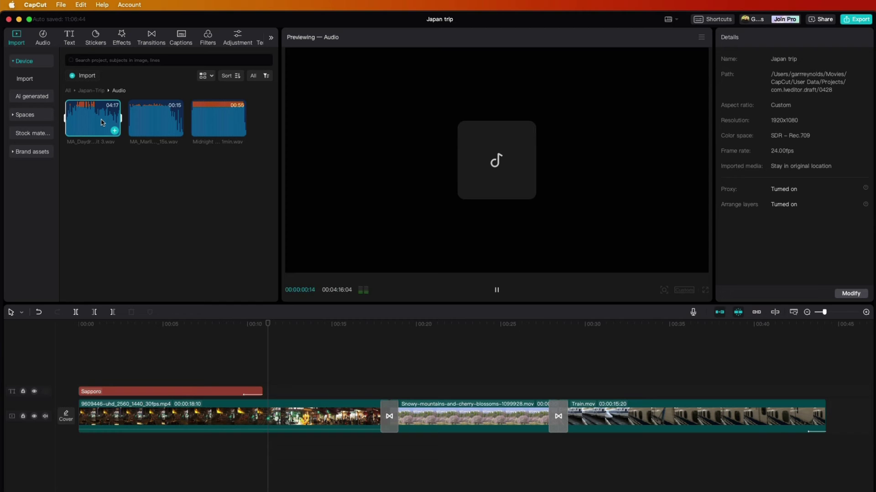
pyautogui.click(152, 122)
pyautogui.moveTo(151, 122); pyautogui.dragTo(111, 450)
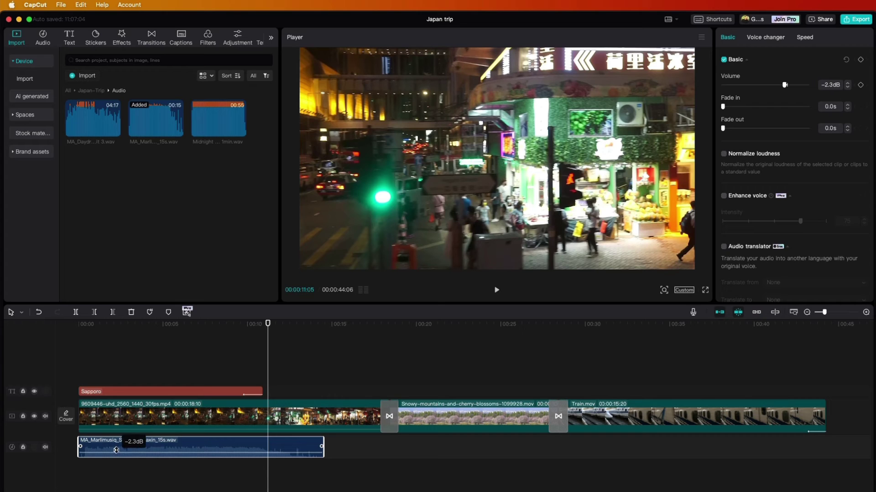
# Lower the music track's volume to -8.0 dB, give it a 3.6 s fade-out, and play the sequence from the beginning
pyautogui.moveTo(786, 85); pyautogui.dragTo(776, 93)
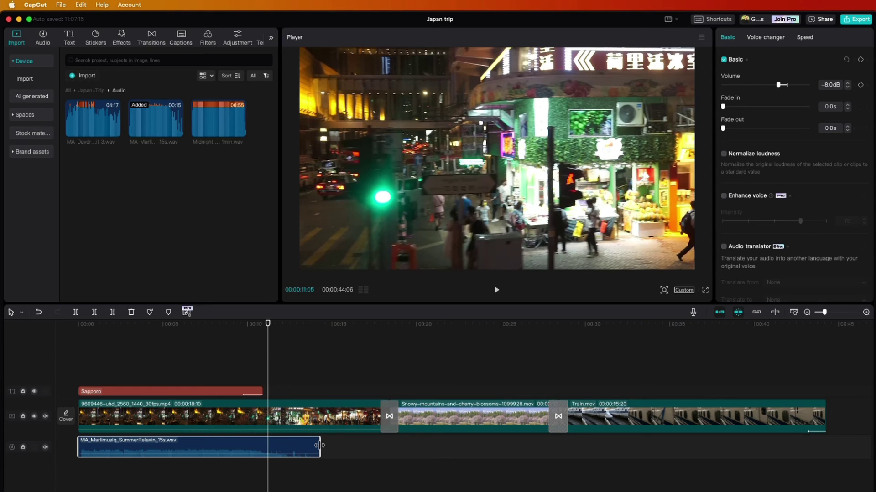
pyautogui.moveTo(318, 447); pyautogui.dragTo(258, 450)
pyautogui.press('Home')
pyautogui.press('space')
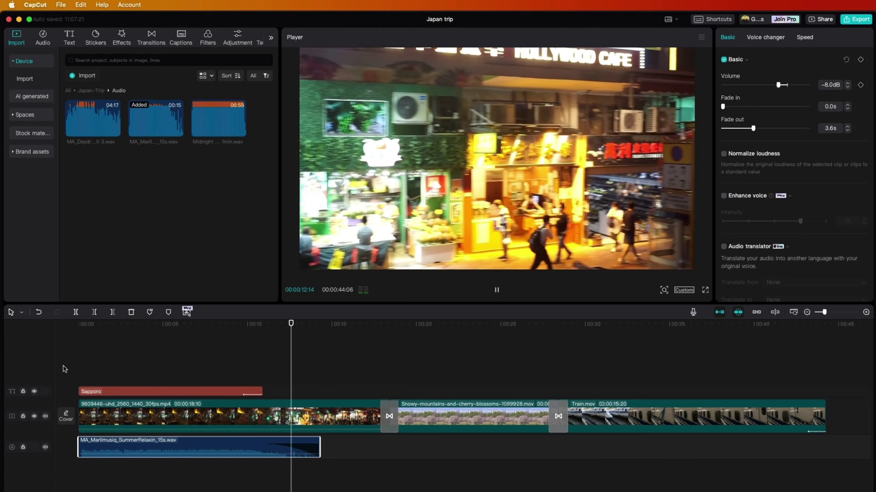
# Stop the playback and trim the end of the opening night street clip to a duration of 00:00:12:21
pyautogui.press('space')
pyautogui.click(187, 312)
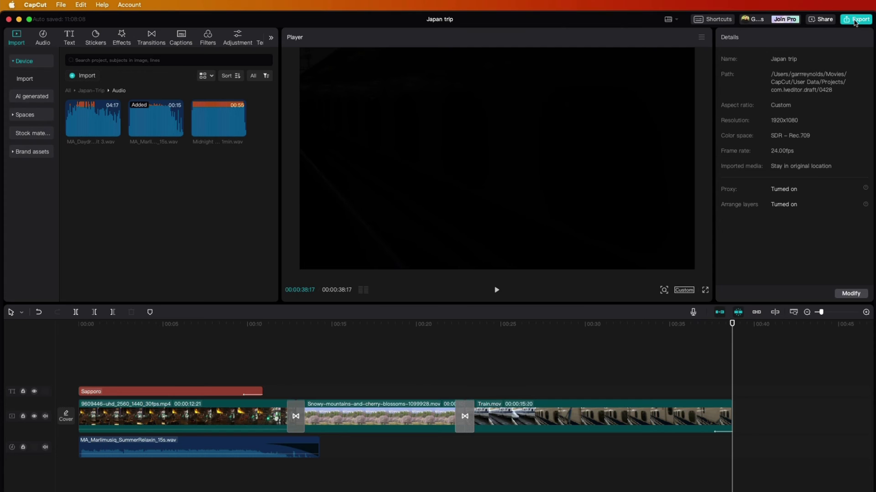
# Export the video as Japan trip in 1080p H.264 mp4 at 24 fps with the Higher bit rate, and dismiss the sharing options
pyautogui.click(855, 20)
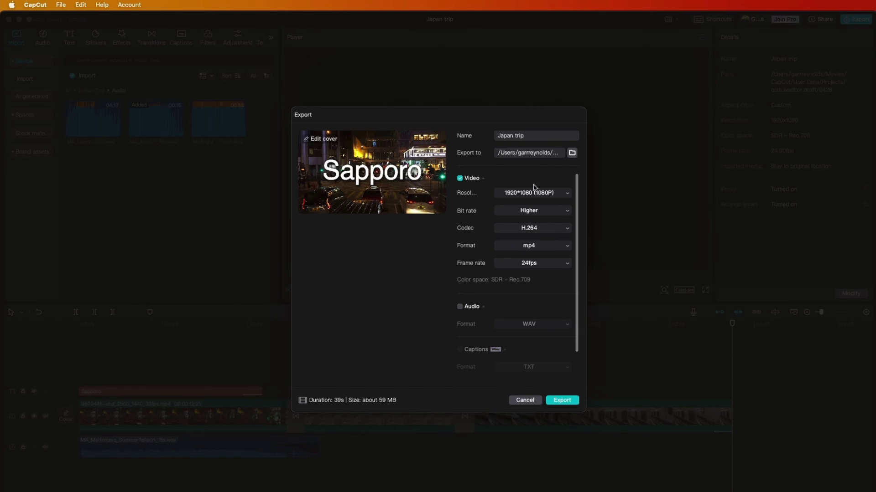
pyautogui.click(535, 247)
pyautogui.click(414, 265)
pyautogui.click(561, 404)
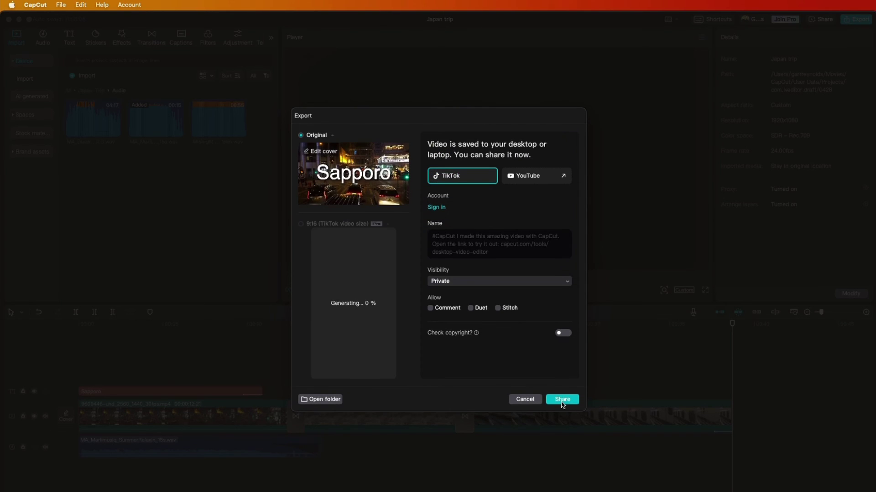
pyautogui.click(527, 400)
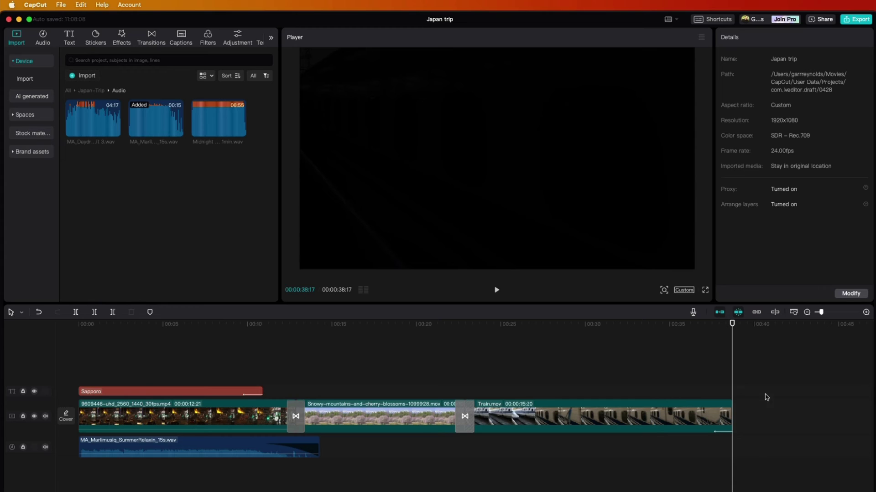